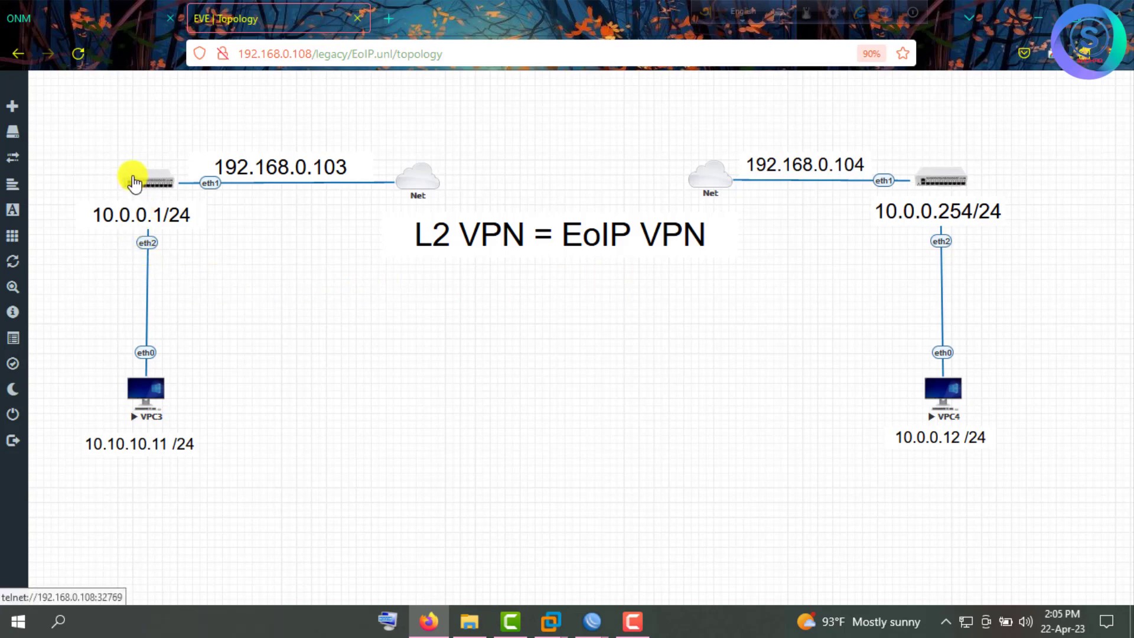
# Add 'DHK Office' and 'CTG Office' text labels above the left and right routers in EVE-NG.
pyautogui.rightClick(77, 116)
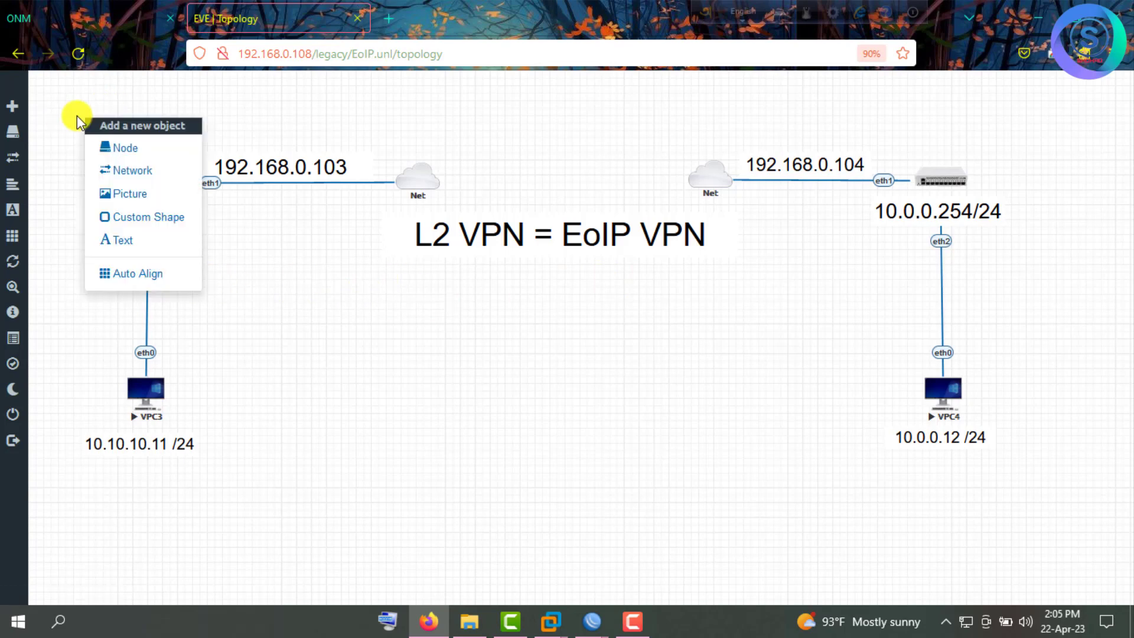
pyautogui.click(136, 239)
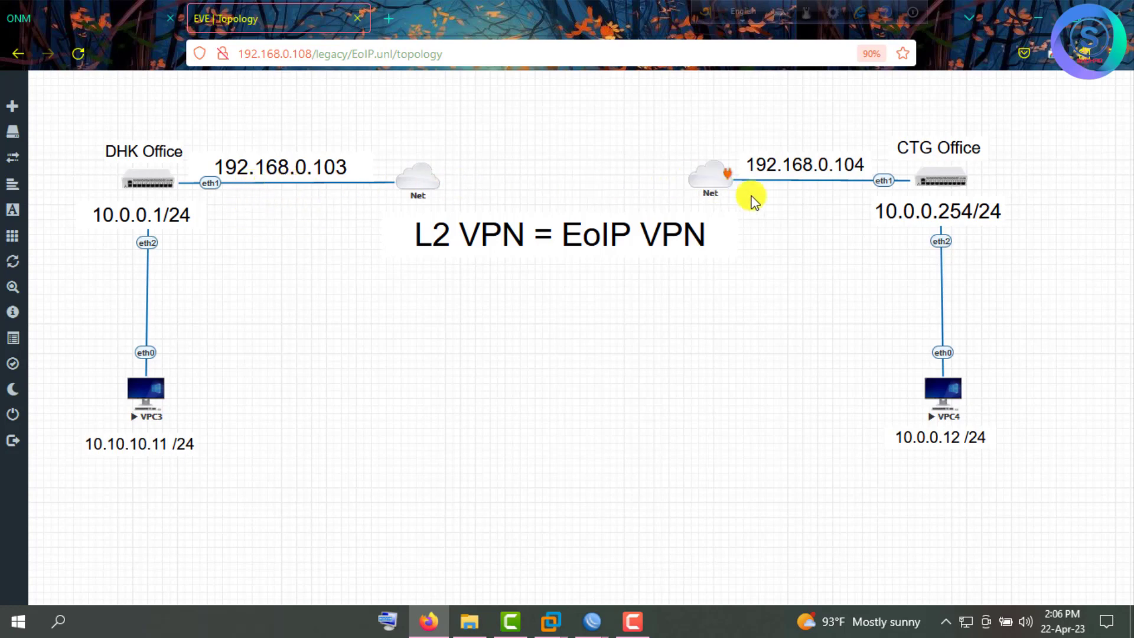
pyautogui.moveTo(466, 177)
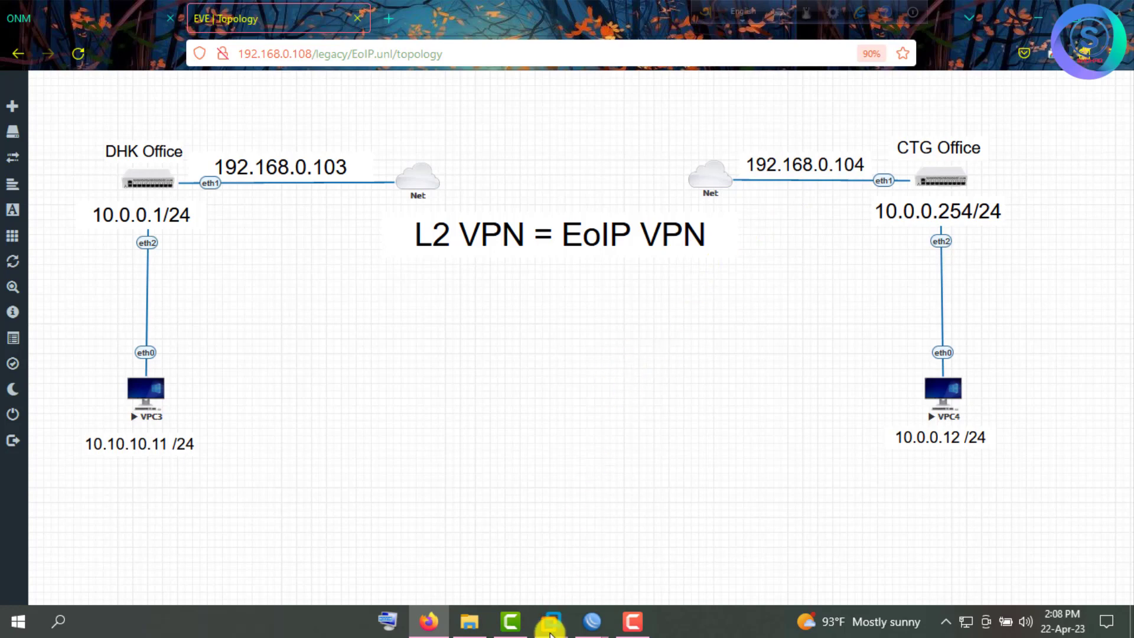
# Bring the 192.168.0.104 WinBox window to the front and make it narrower.
pyautogui.moveTo(599, 627)
pyautogui.click(546, 560)
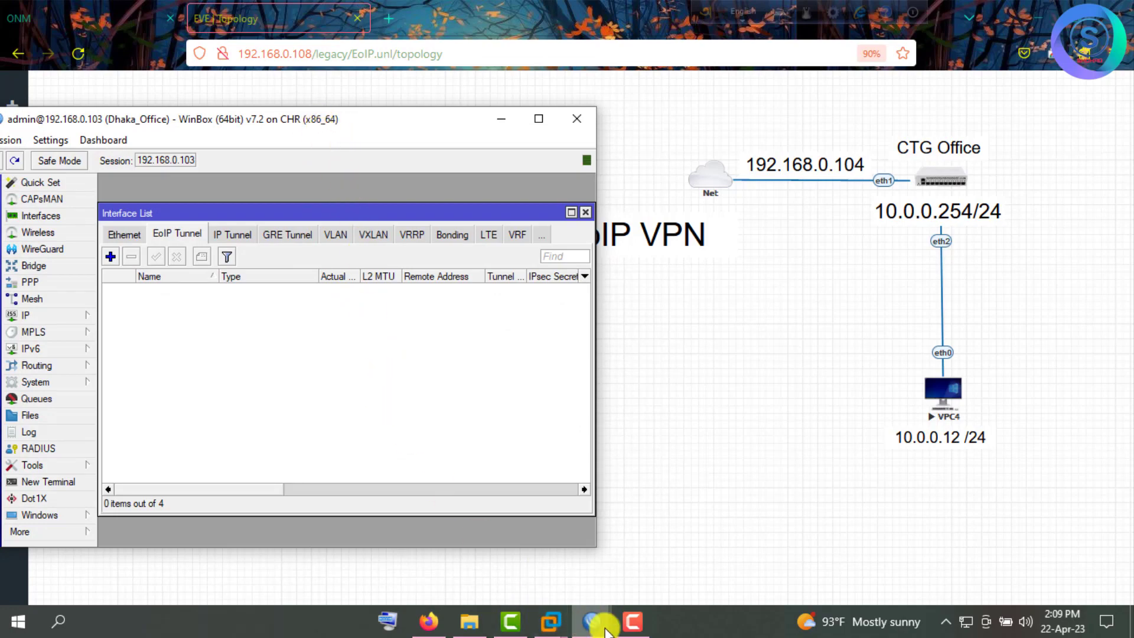
pyautogui.moveTo(601, 629)
pyautogui.click(649, 579)
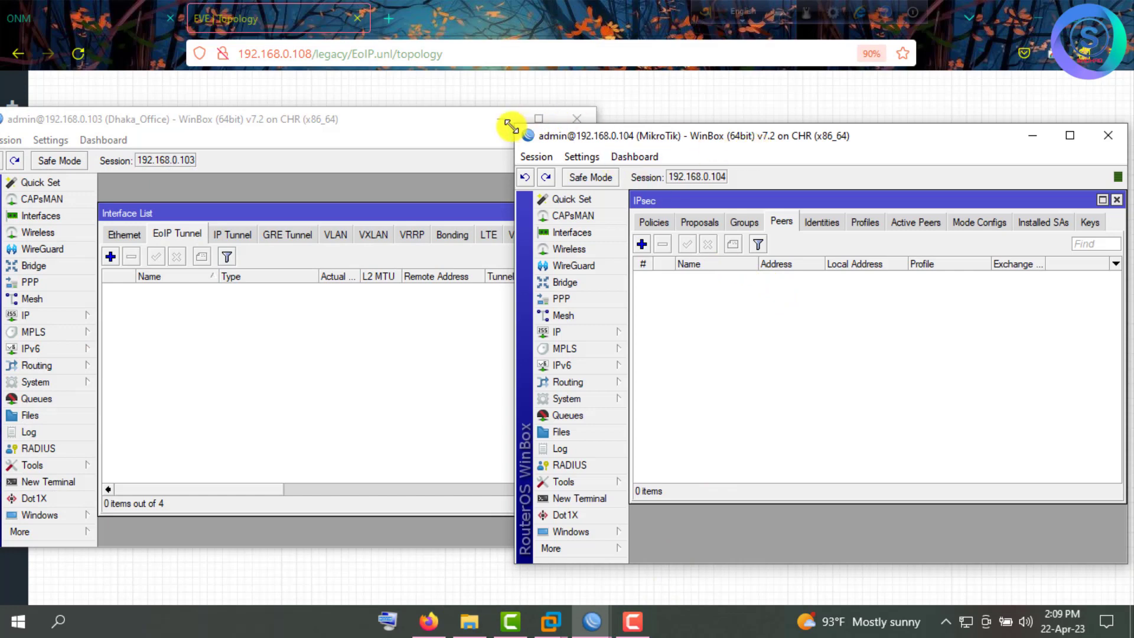
pyautogui.moveTo(515, 125); pyautogui.dragTo(567, 74)
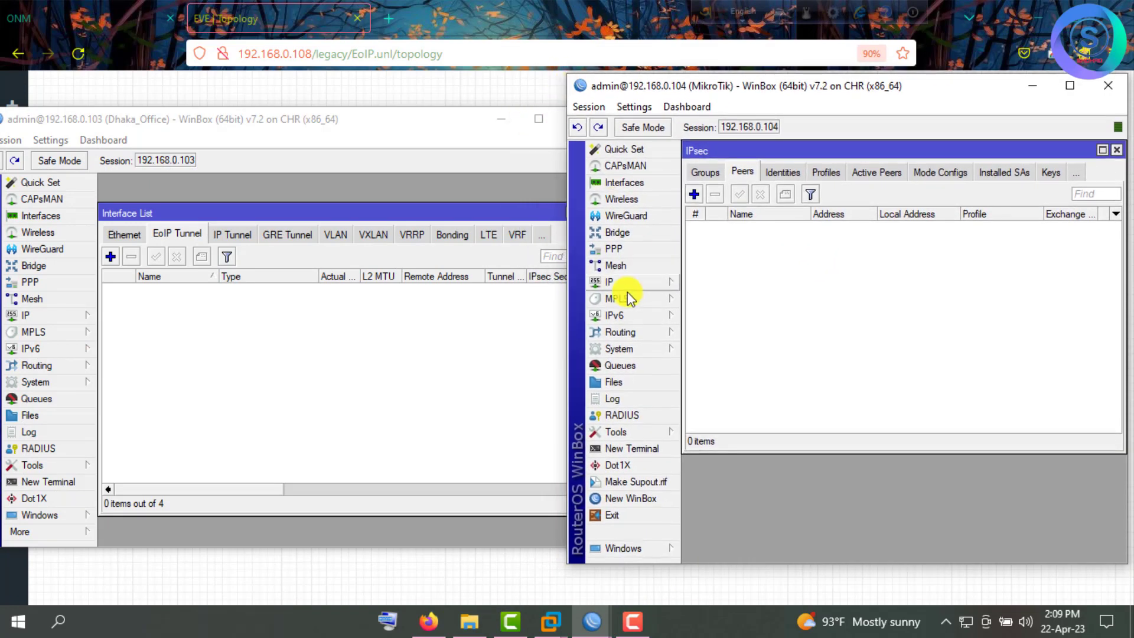
# Set the 192.168.0.104 router's system identity to 'CTG Office'.
pyautogui.click(630, 350)
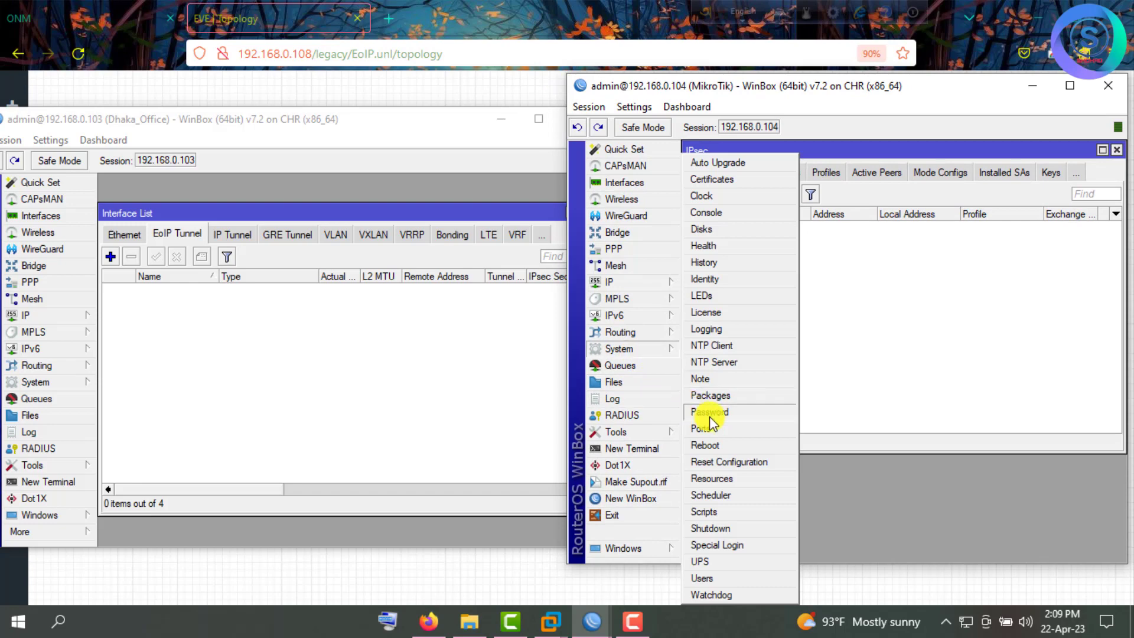
pyautogui.click(723, 279)
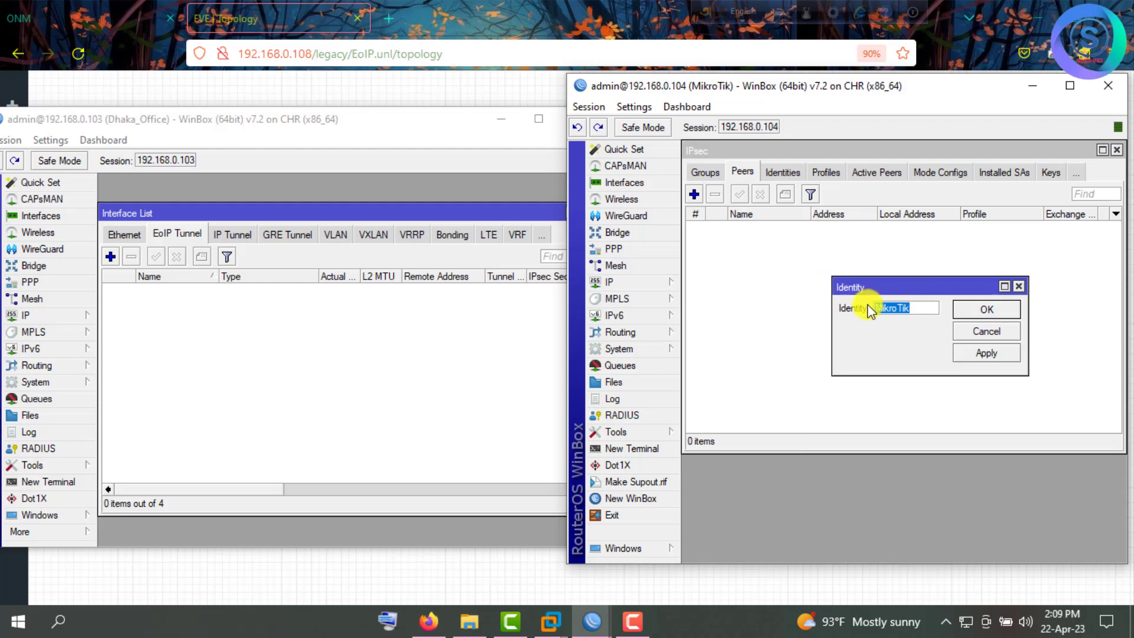
pyautogui.write('CTG Office')
pyautogui.click(982, 311)
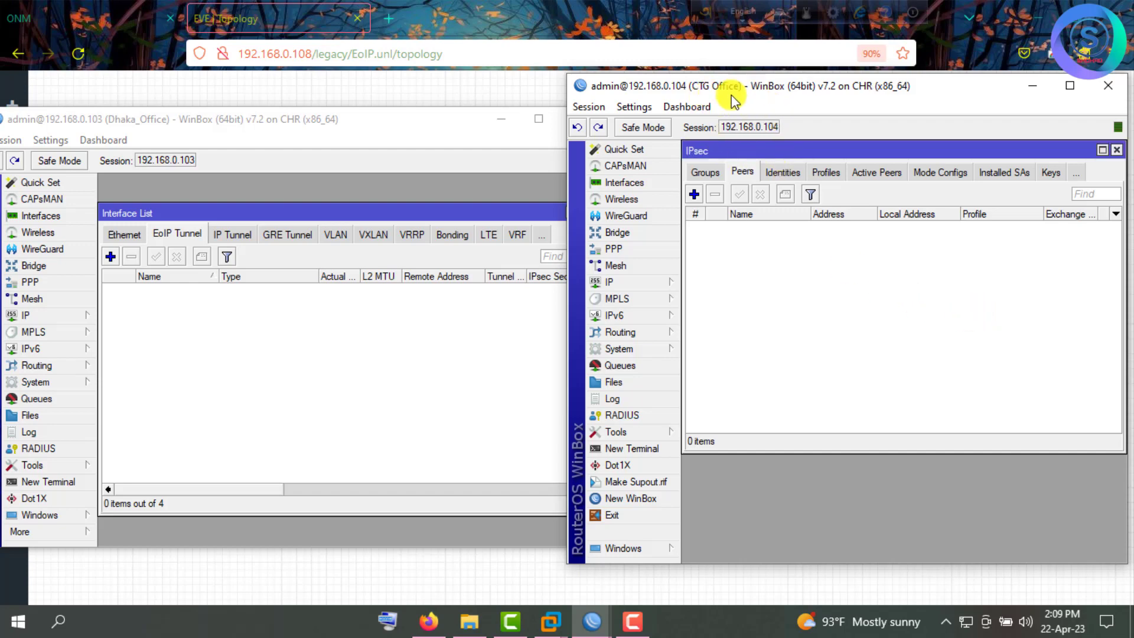
# Close the Dhaka_Office interface list and CTG IPsec settings, and reposition the Dhaka_Office window.
pyautogui.moveTo(375, 121); pyautogui.dragTo(359, 90)
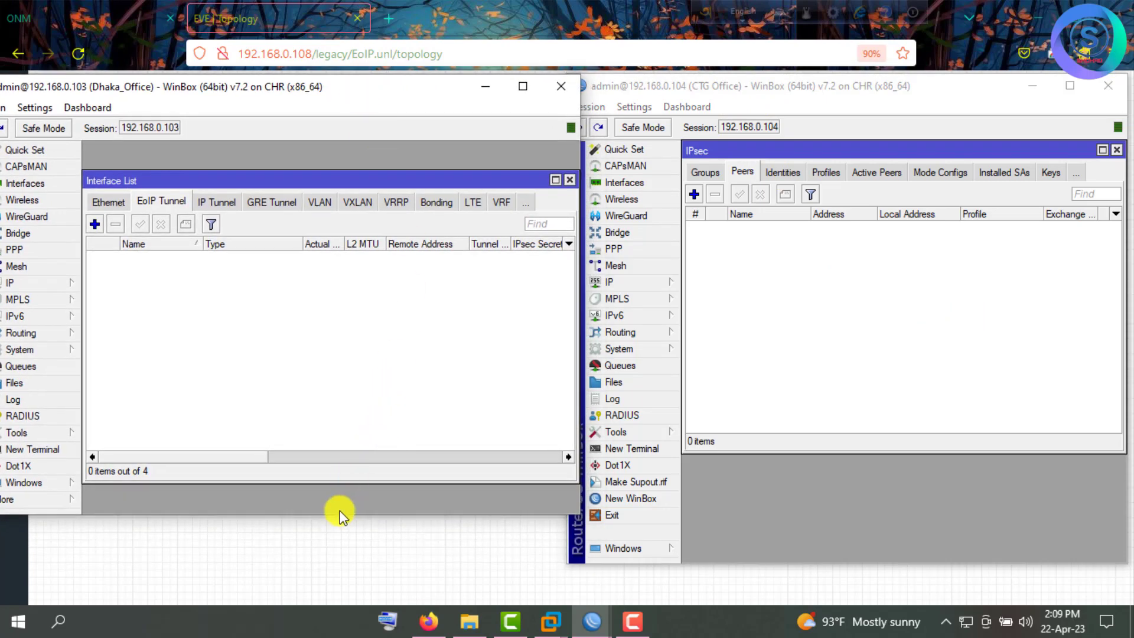
pyautogui.moveTo(329, 521); pyautogui.dragTo(329, 556)
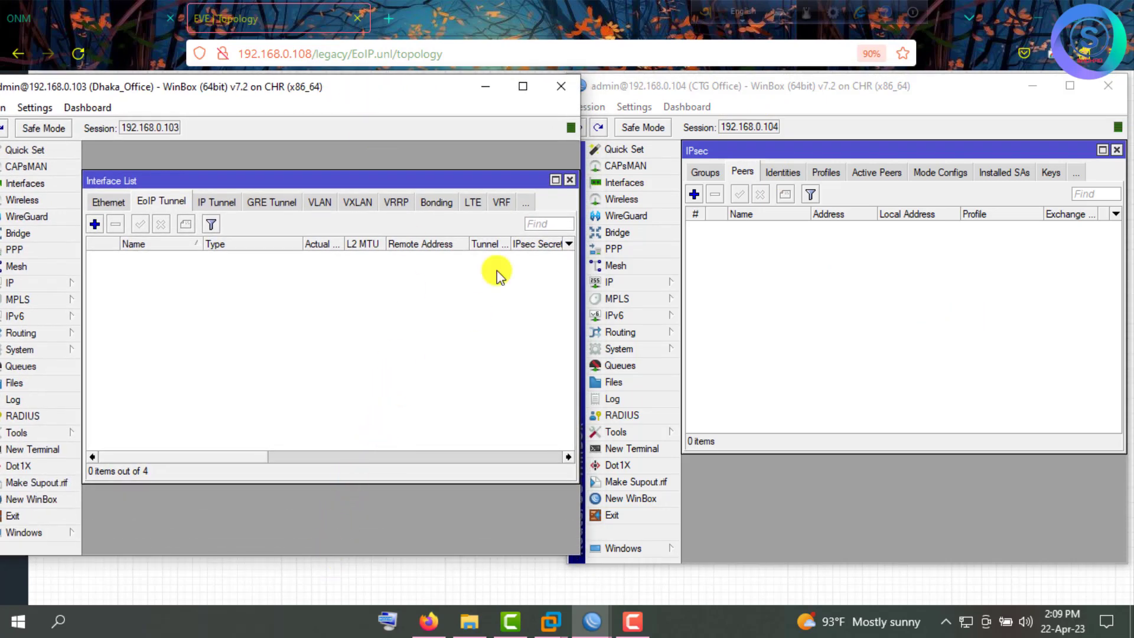
pyautogui.click(569, 181)
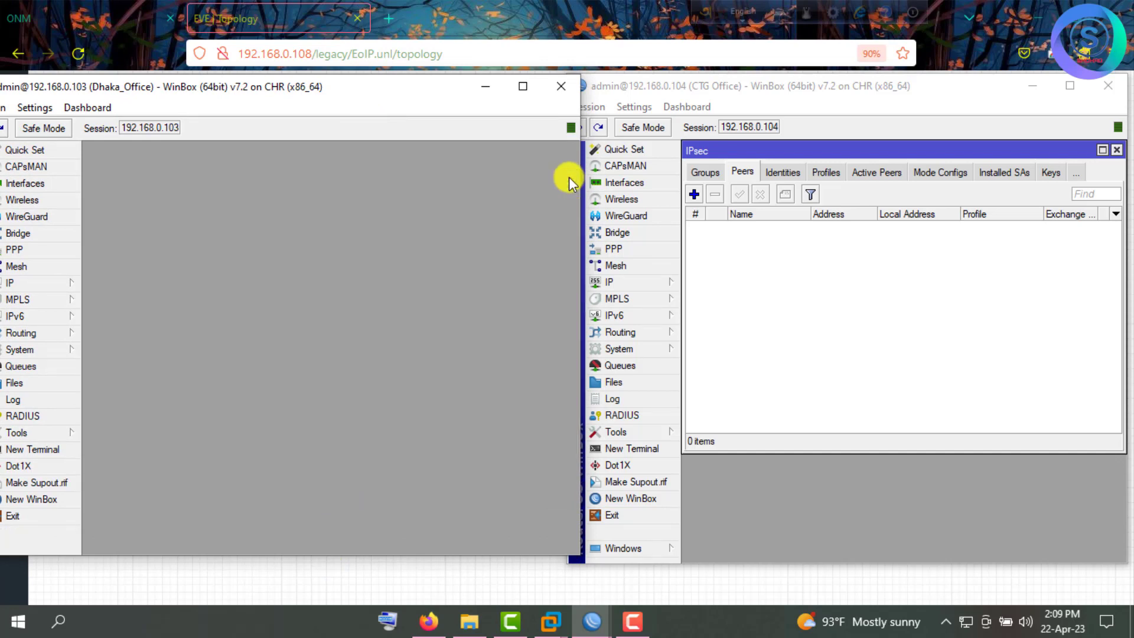
pyautogui.click(1116, 149)
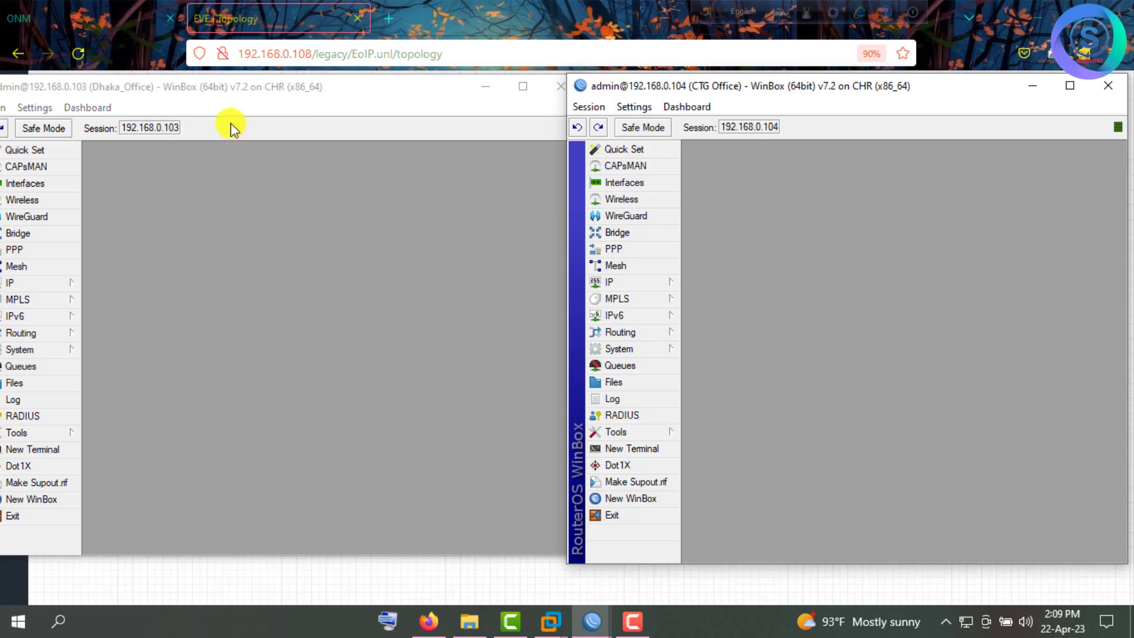
pyautogui.click(261, 105)
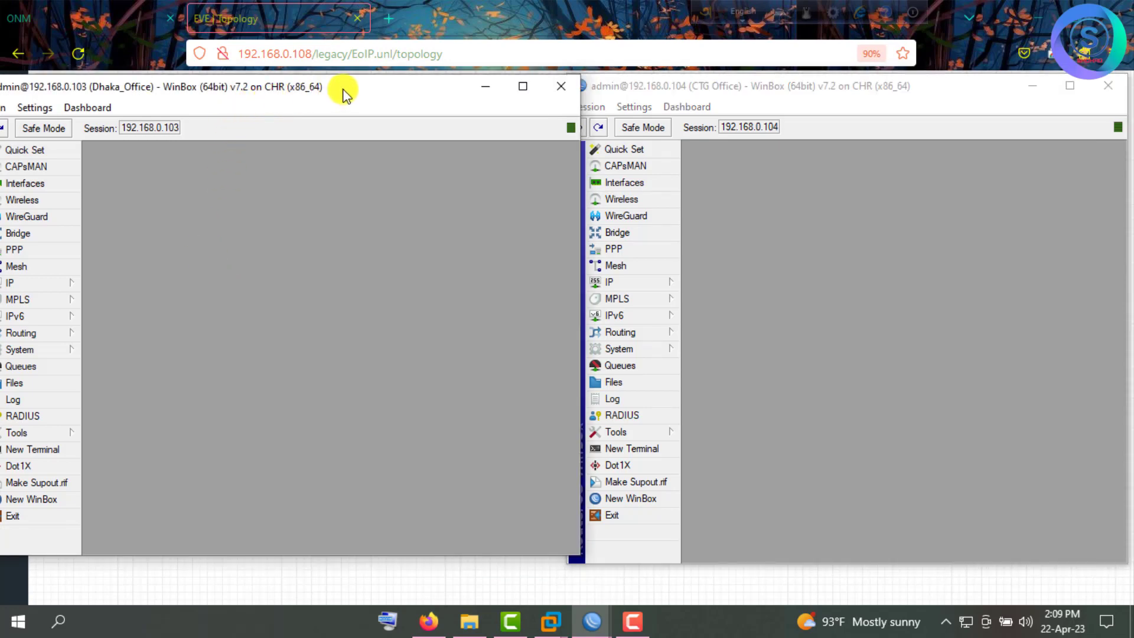
pyautogui.moveTo(346, 93); pyautogui.dragTo(358, 95)
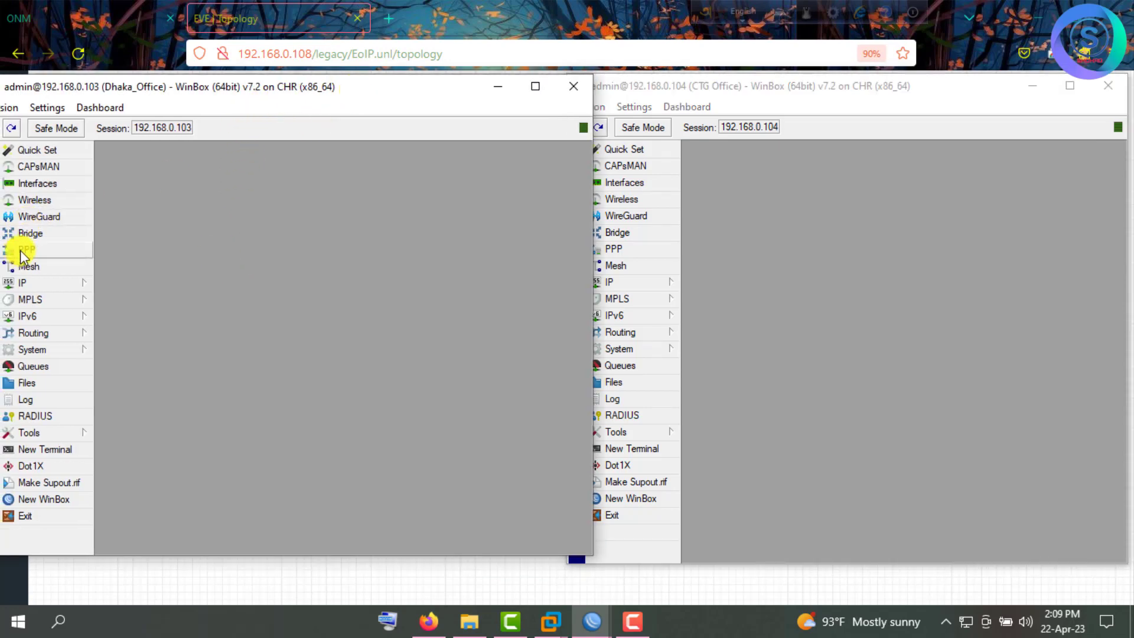
# Show the EoIP Tunnel interface lists on both Dhaka_Office and CTG Office routers.
pyautogui.click(37, 186)
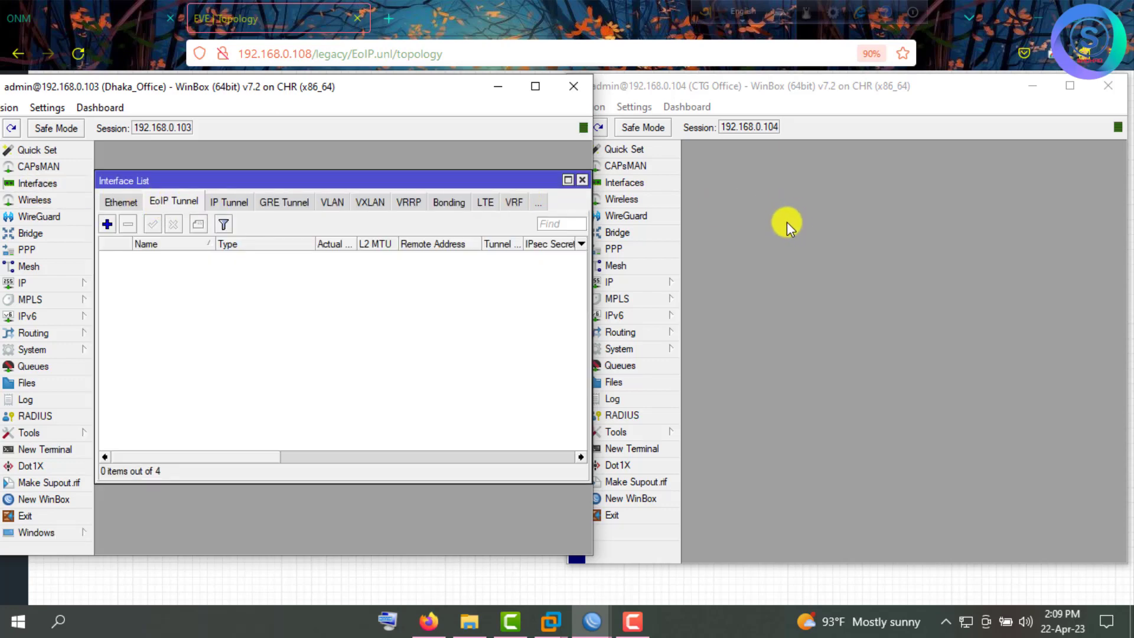
pyautogui.click(629, 185)
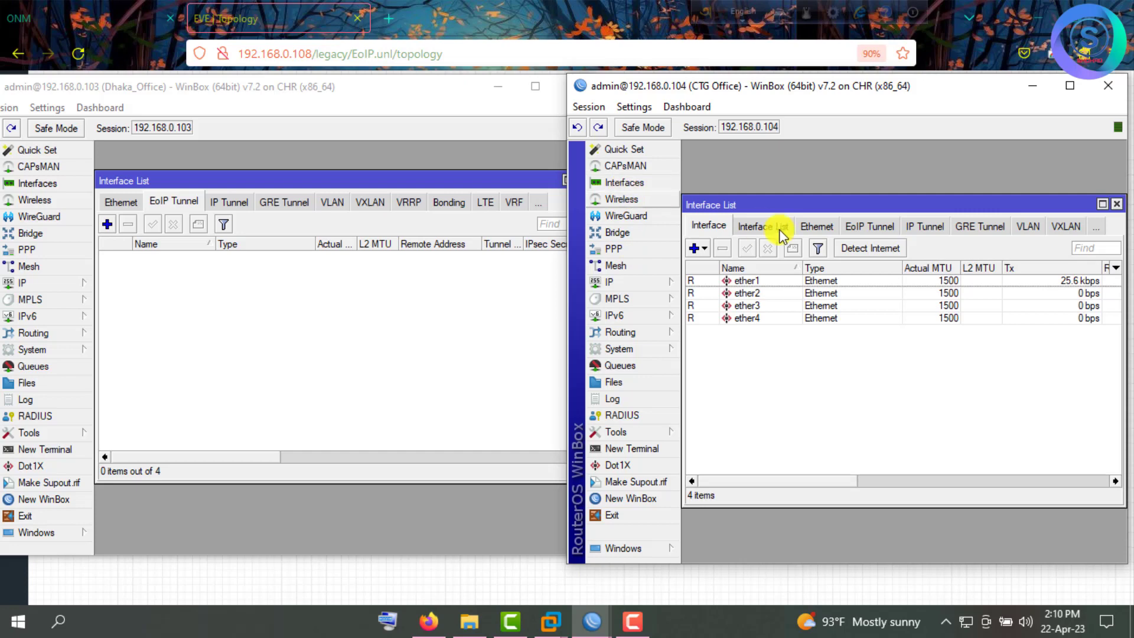
pyautogui.click(863, 231)
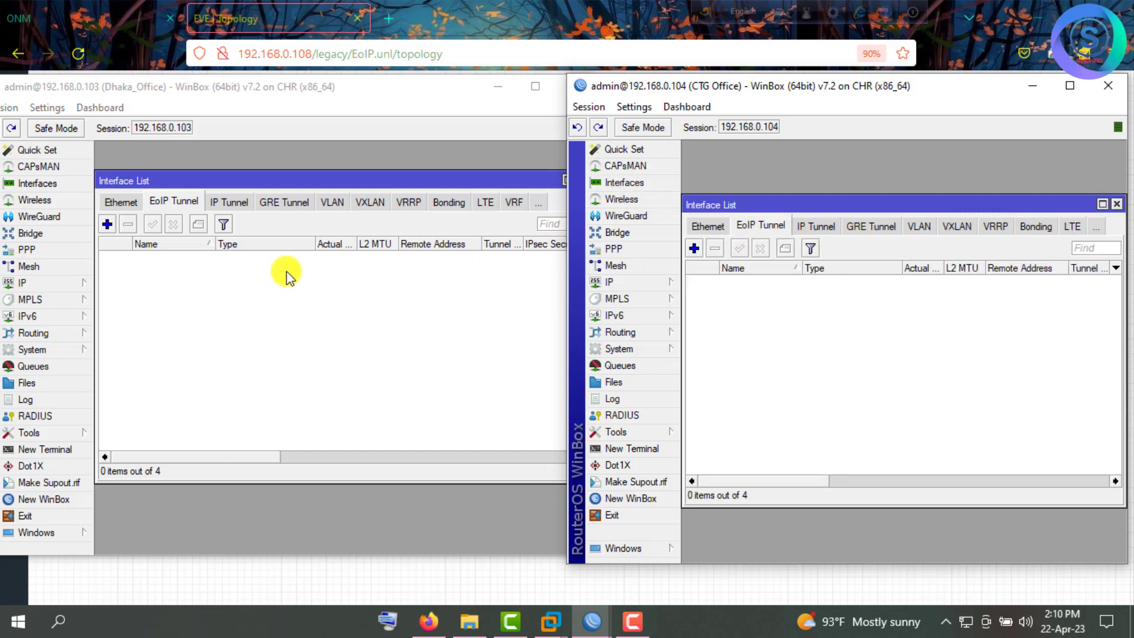
pyautogui.click(109, 225)
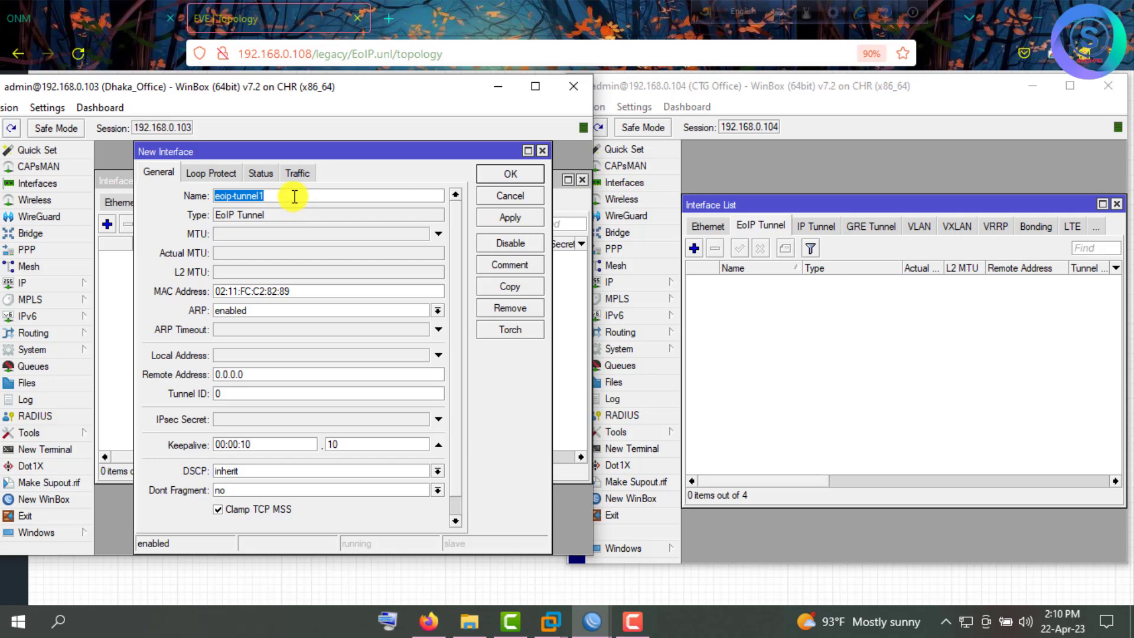
# Create EoIP tunnel 'From DHK to CTG' with local 192.168.0.103 and remote 192.168.0.104.
pyautogui.write('From DHK to CTG')
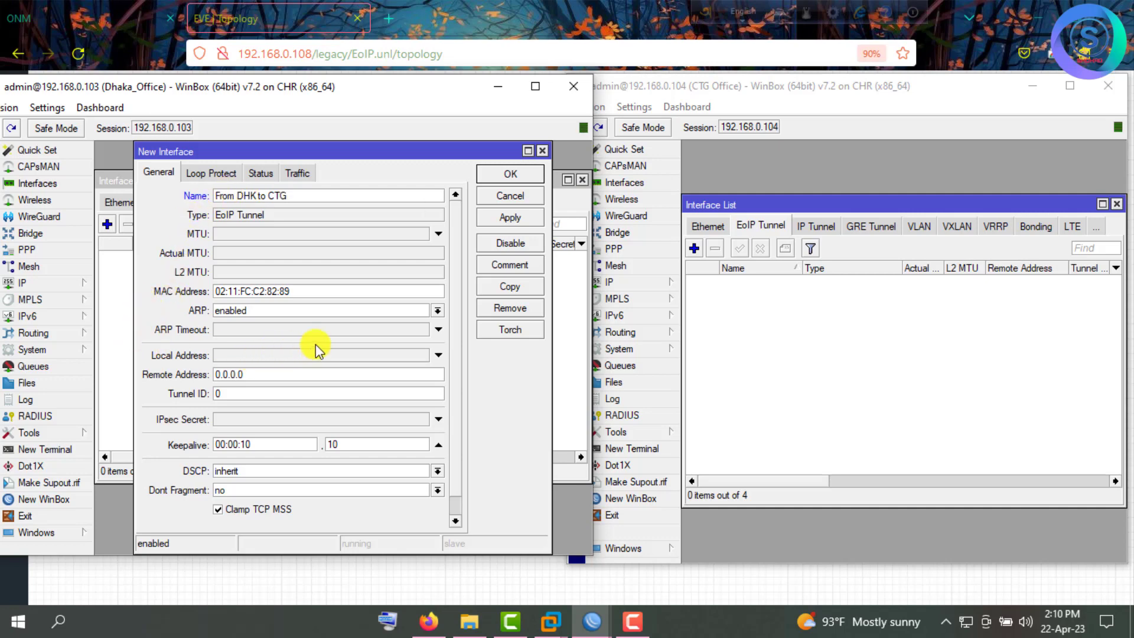
pyautogui.click(242, 356)
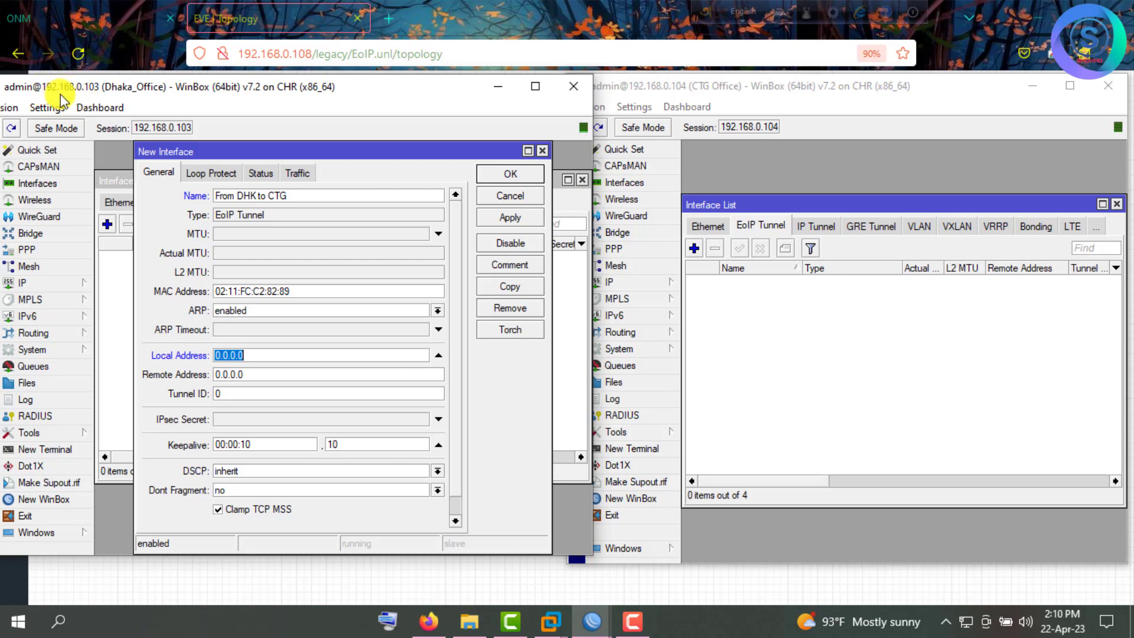
pyautogui.write('192.168.0.103')
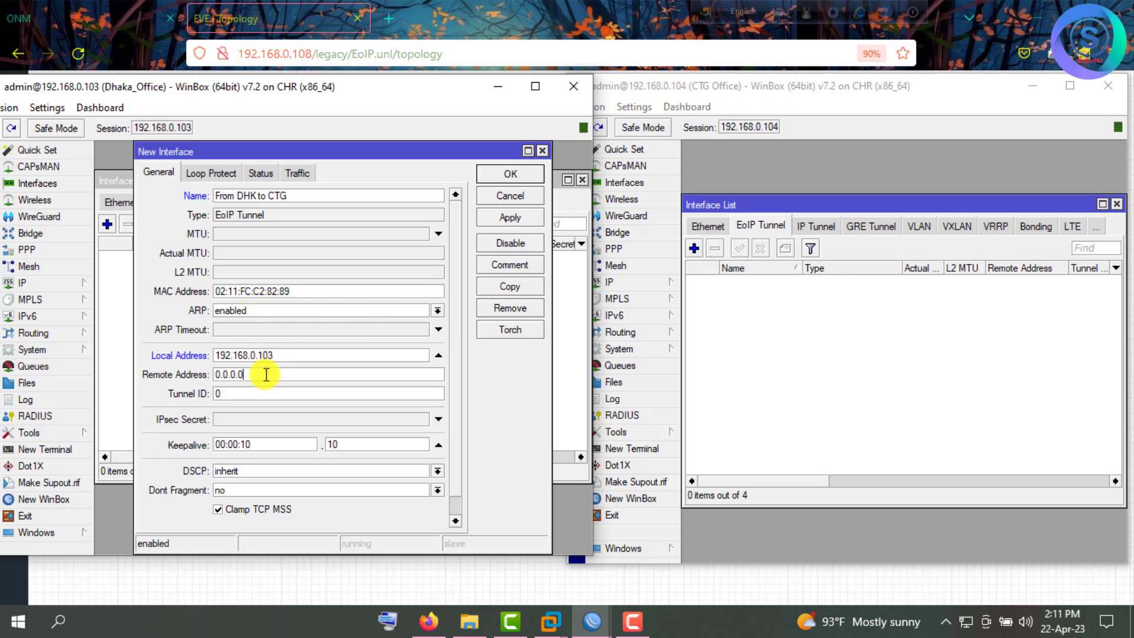
pyautogui.press('Tab')
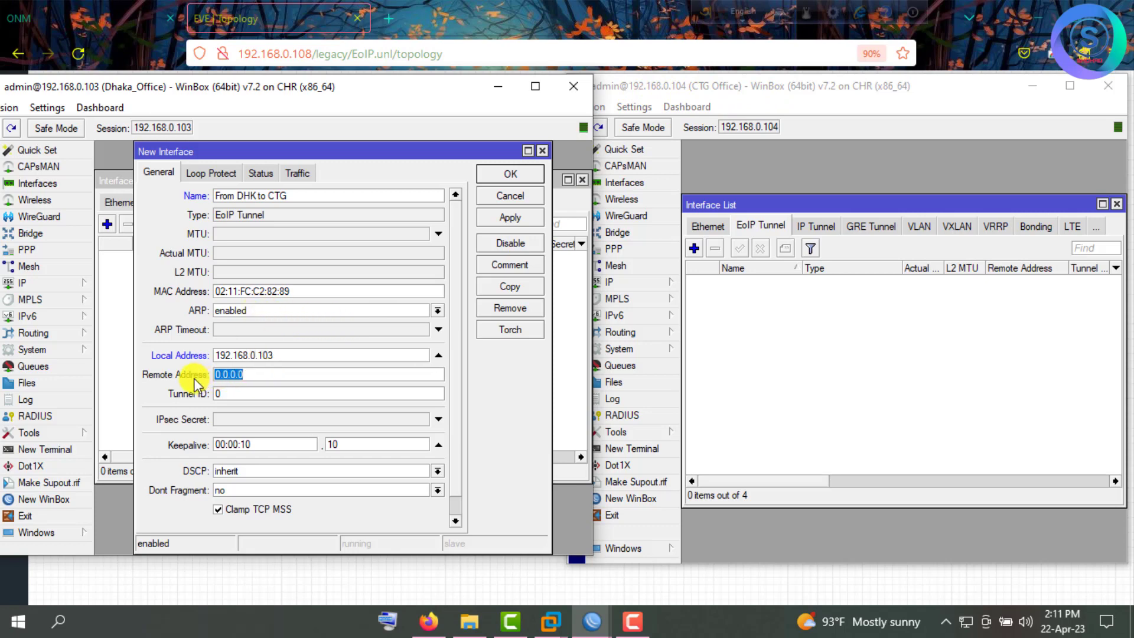
pyautogui.write('192.168.0.104')
pyautogui.click(502, 216)
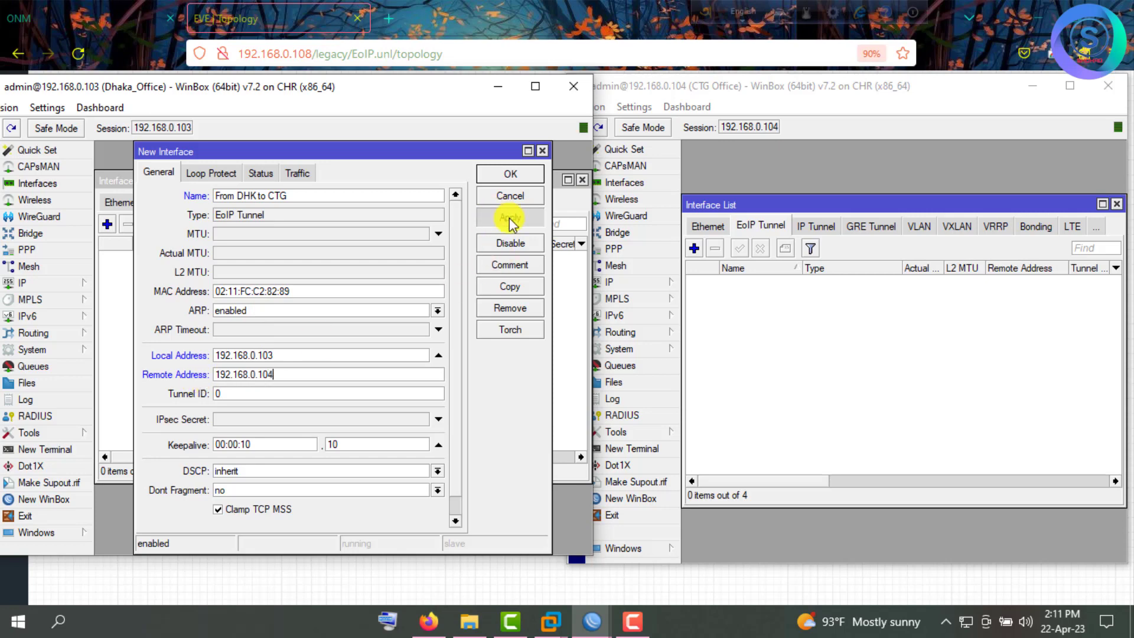
pyautogui.click(504, 175)
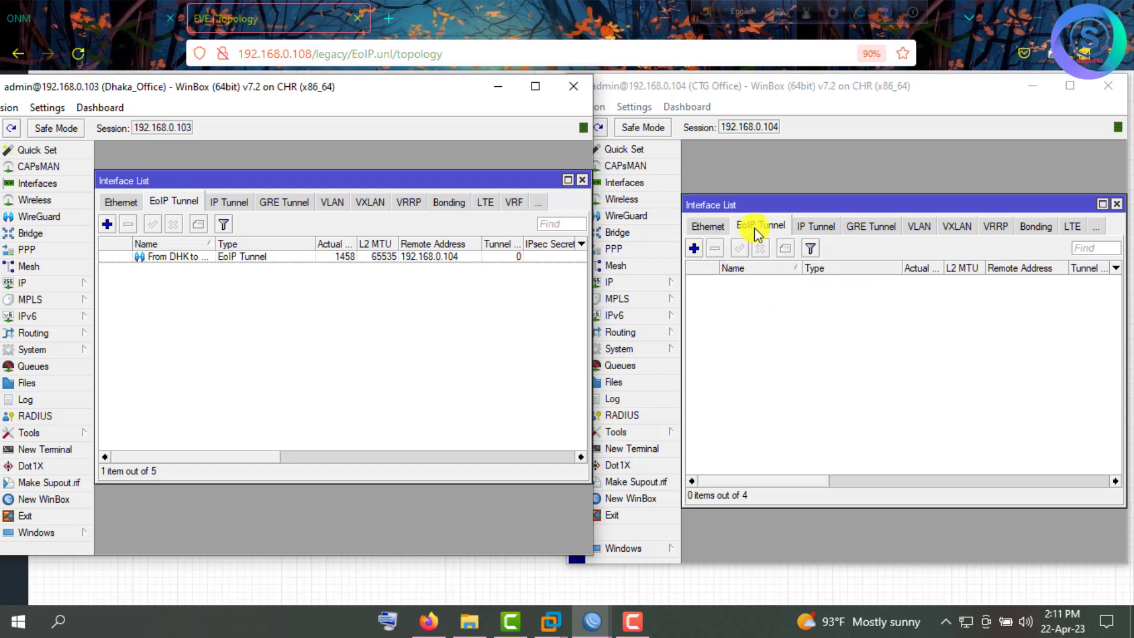
# Create CTG tunnel 'From CTG to DHK Office' with local 192.168.0.104 and remote 192.168.0.103.
pyautogui.click(694, 248)
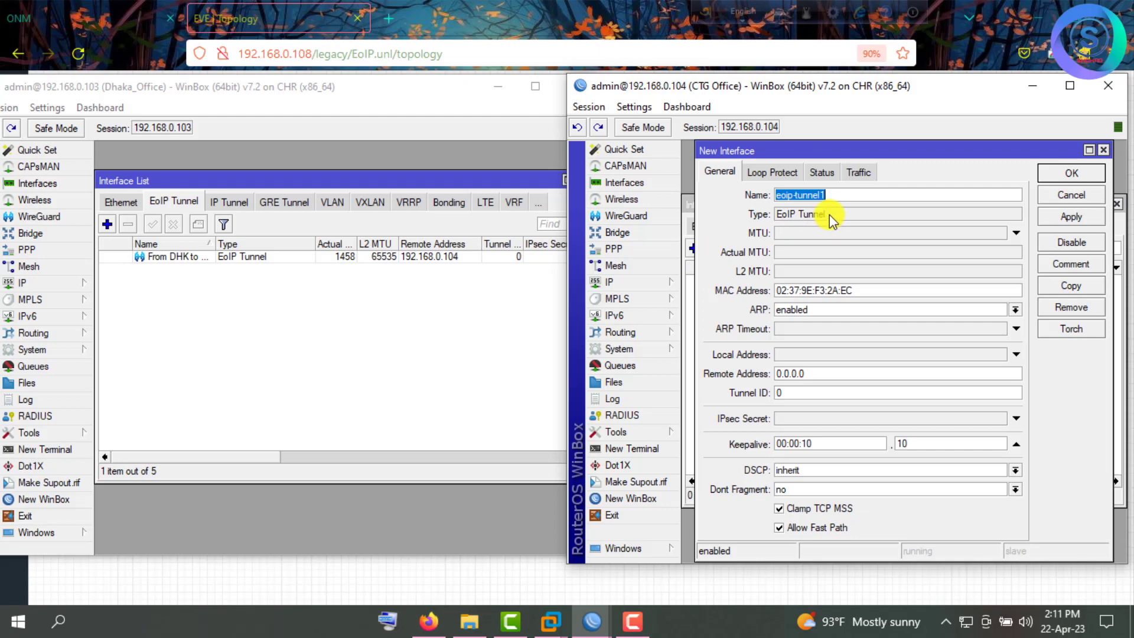
pyautogui.write('From')
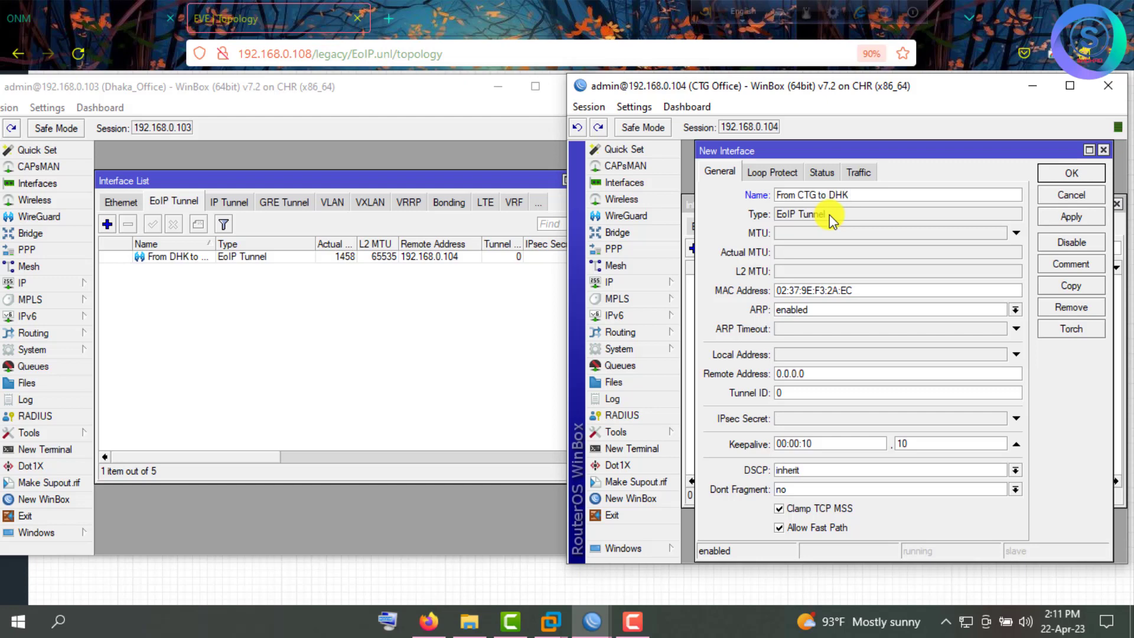
pyautogui.write('CTG to DHK Office')
pyautogui.click(801, 354)
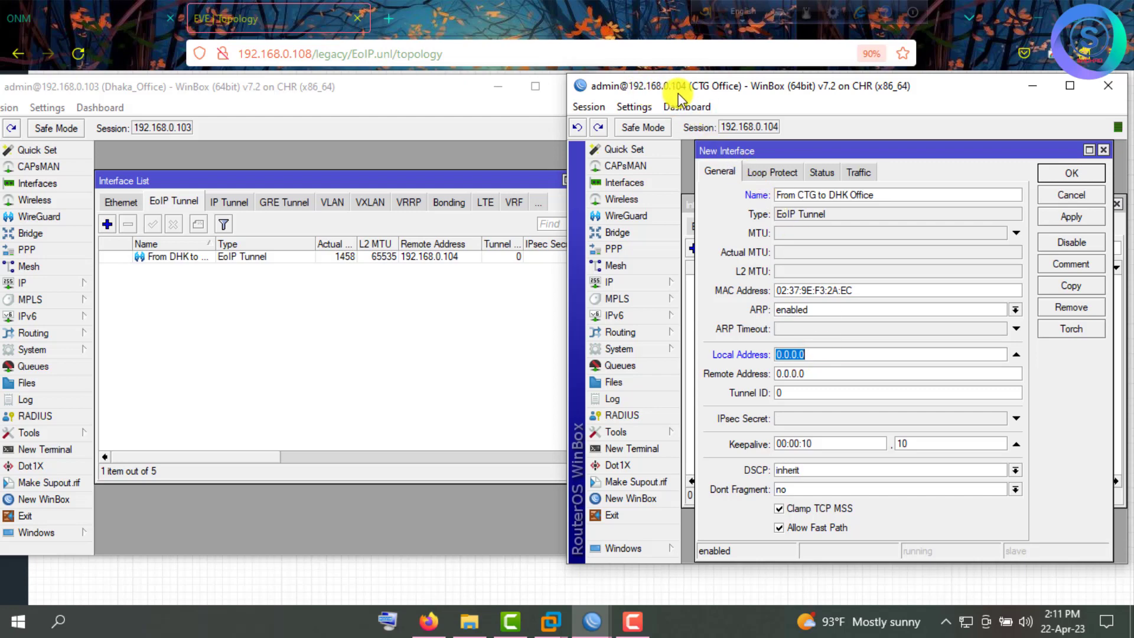
pyautogui.write('192.168.0.104')
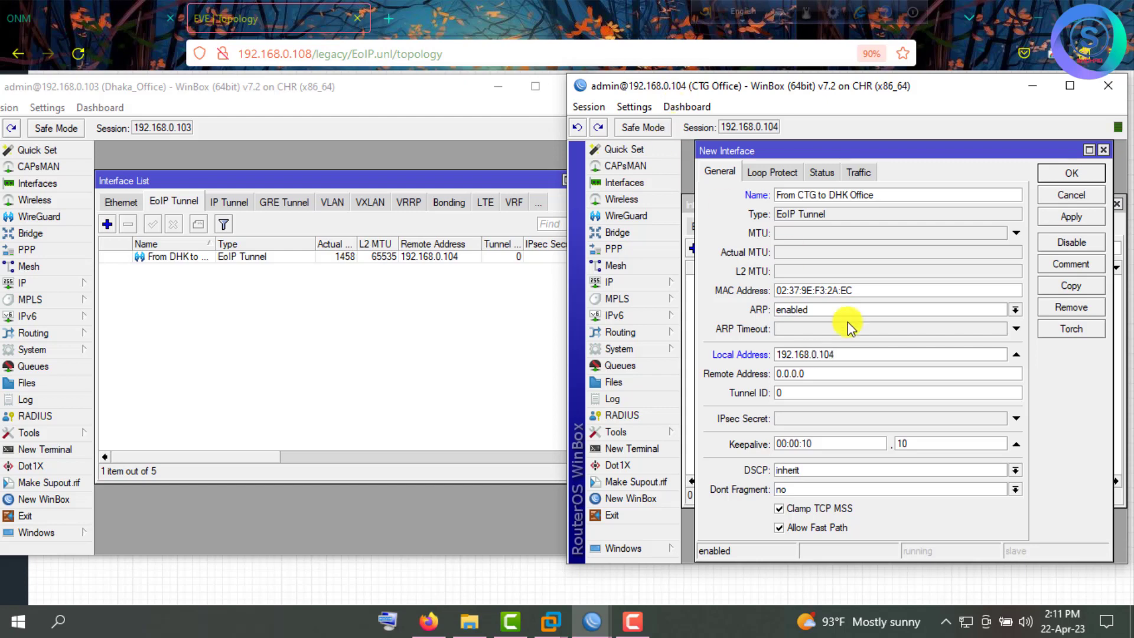
pyautogui.moveTo(823, 375); pyautogui.dragTo(752, 375)
pyautogui.write('192.168.0.103')
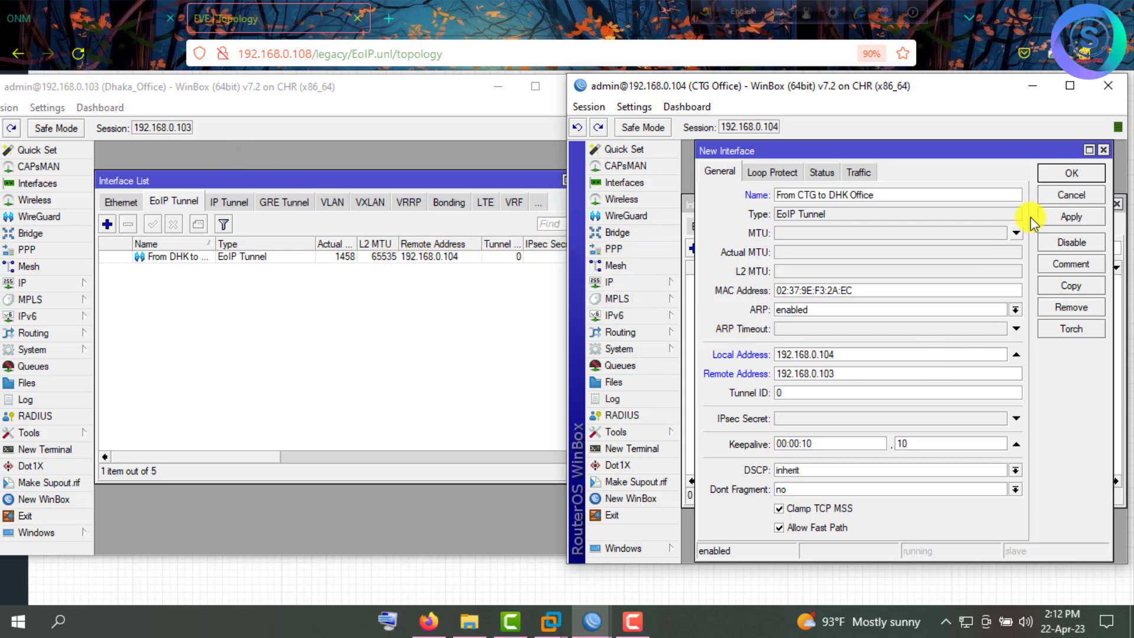
pyautogui.click(1063, 215)
pyautogui.click(1067, 174)
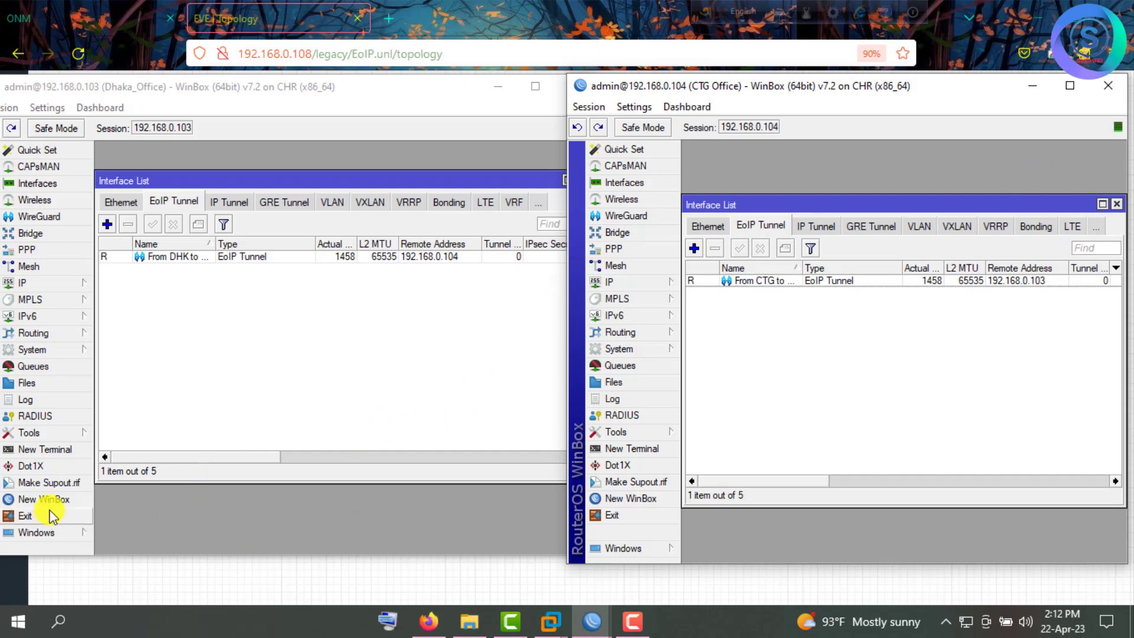
pyautogui.click(38, 450)
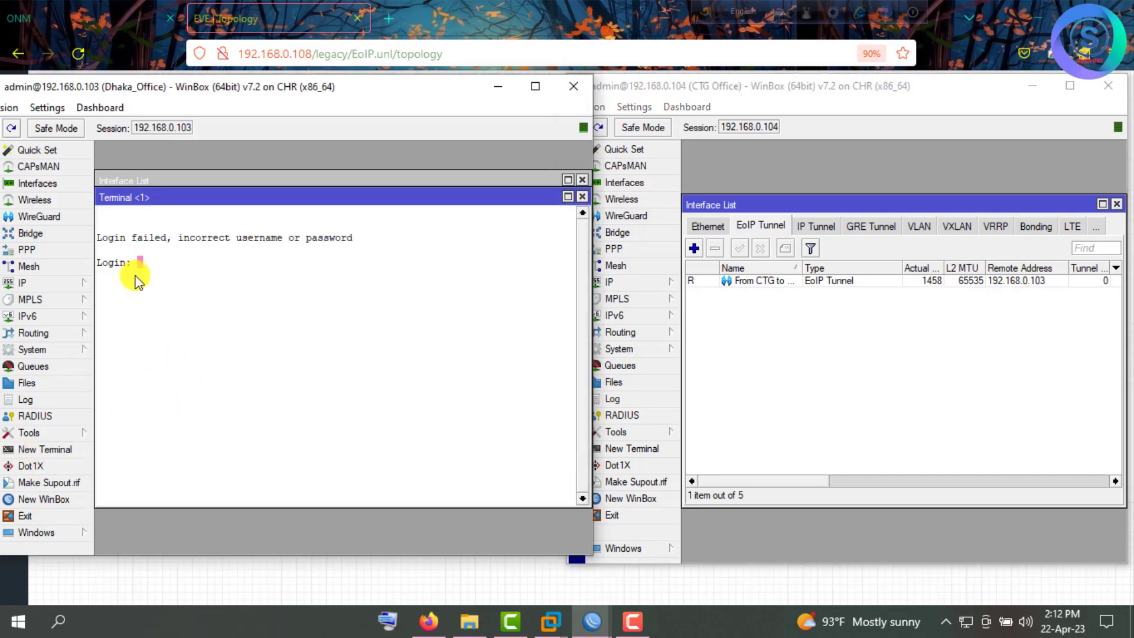
# Log in to the Dhaka terminal as admin and ping 192.168.0.104, getting all six replies.
pyautogui.write('admin')
pyautogui.press('Return')
pyautogui.press('Return')
pyautogui.write('p')
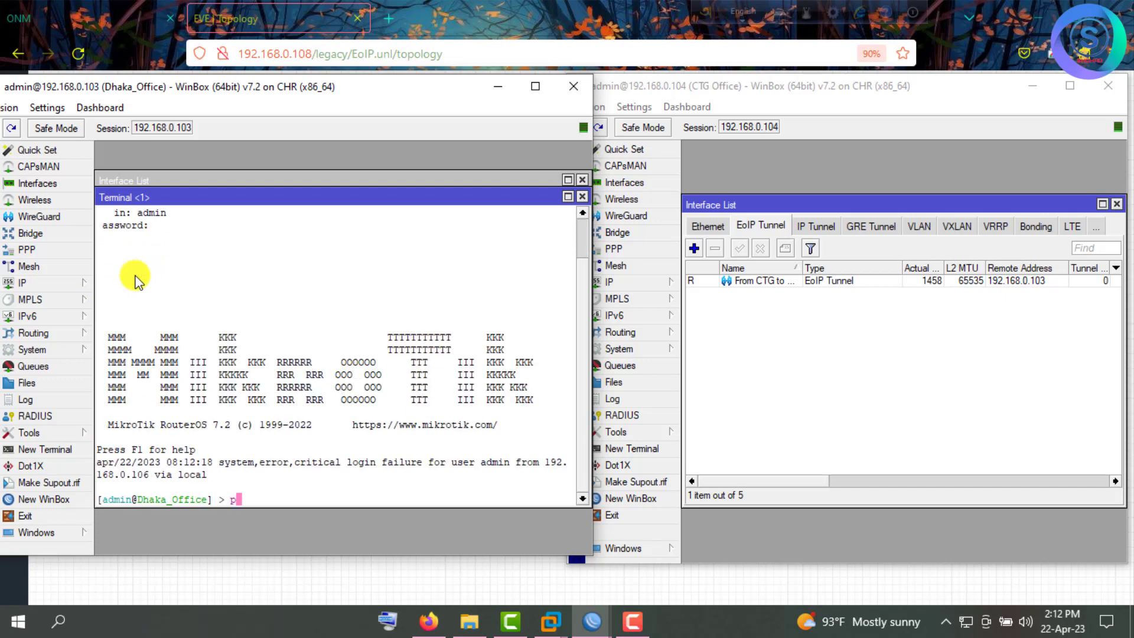
pyautogui.write('ing')
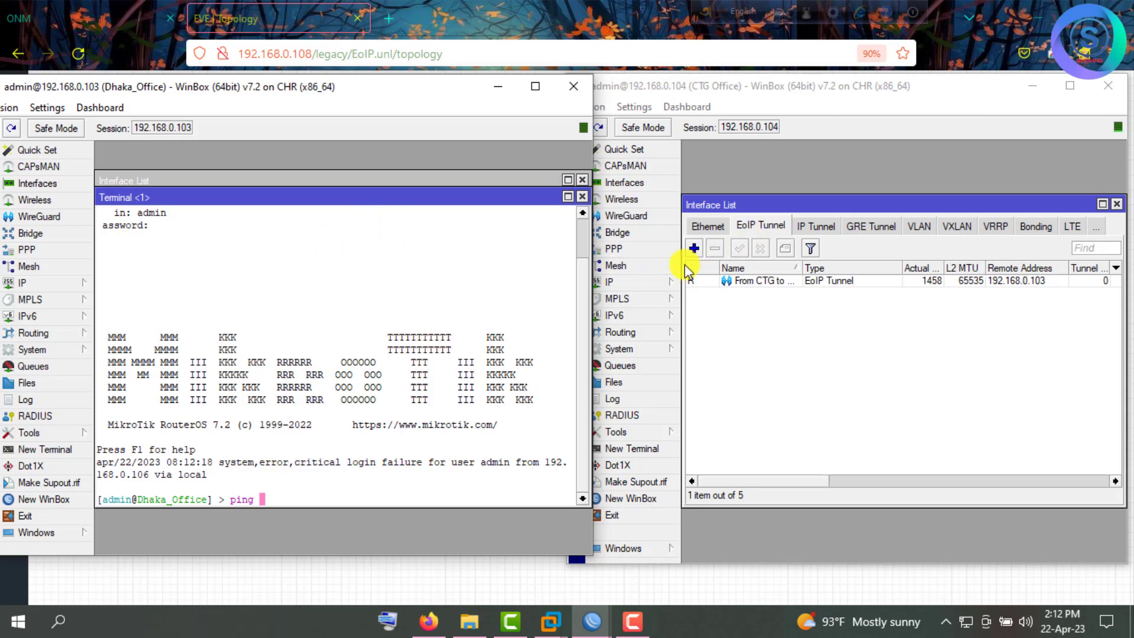
pyautogui.write('19')
pyautogui.write('2.168')
pyautogui.write('.0.104')
pyautogui.press('Return')
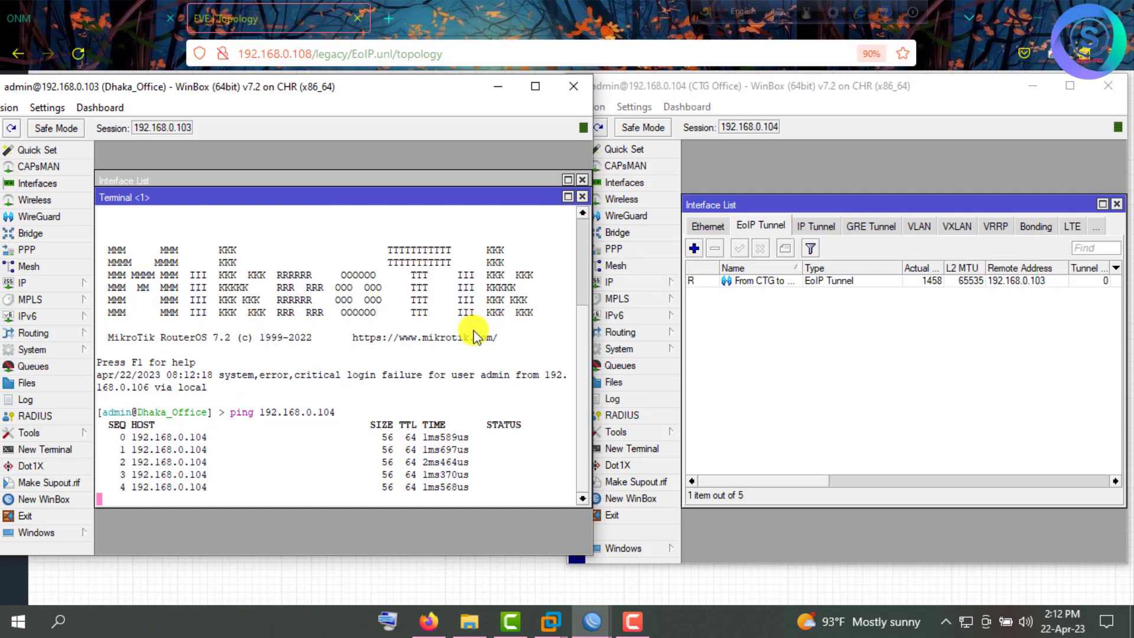
pyautogui.hotkey('ctrl', 'c')
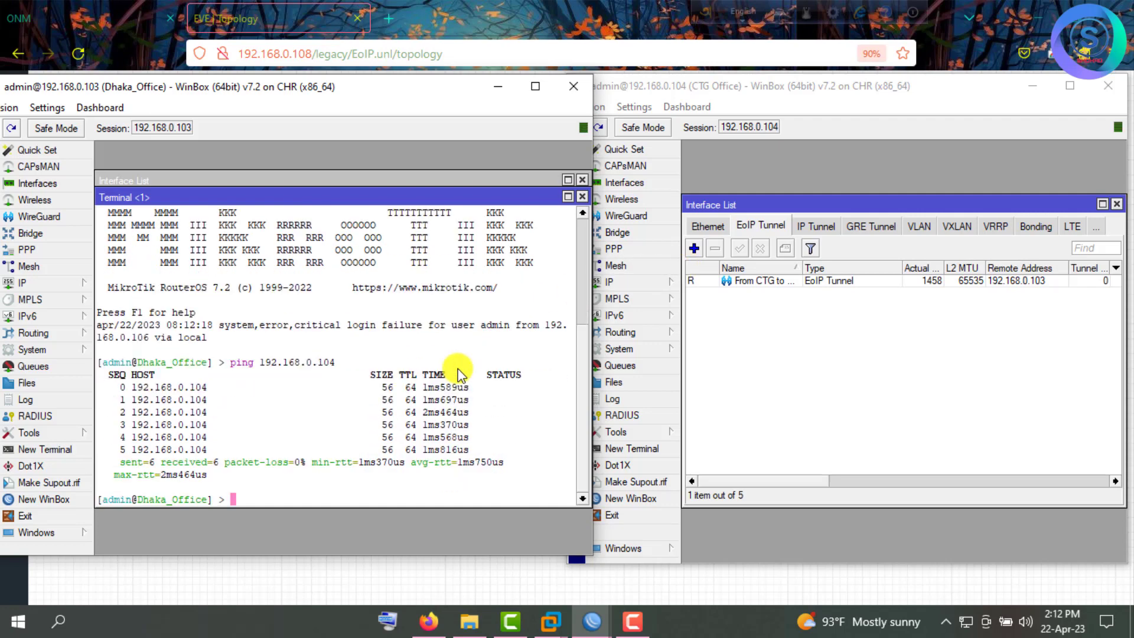
# Ping 10.0.0.254 from Dhaka, which times out.
pyautogui.write('ping 10.0.0.254')
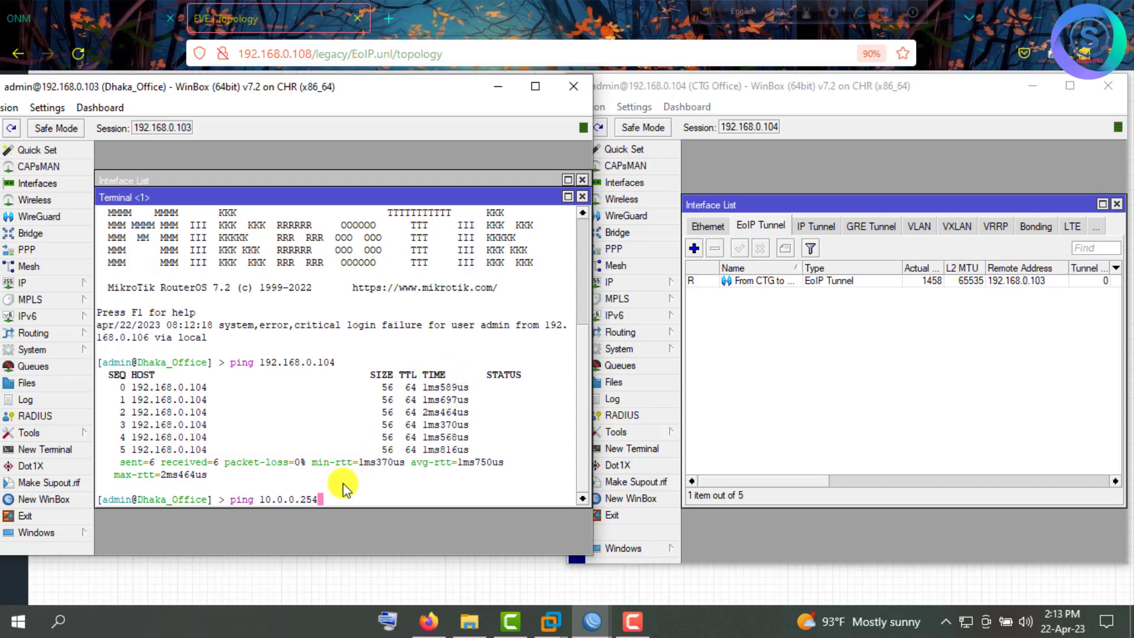
pyautogui.press('Return')
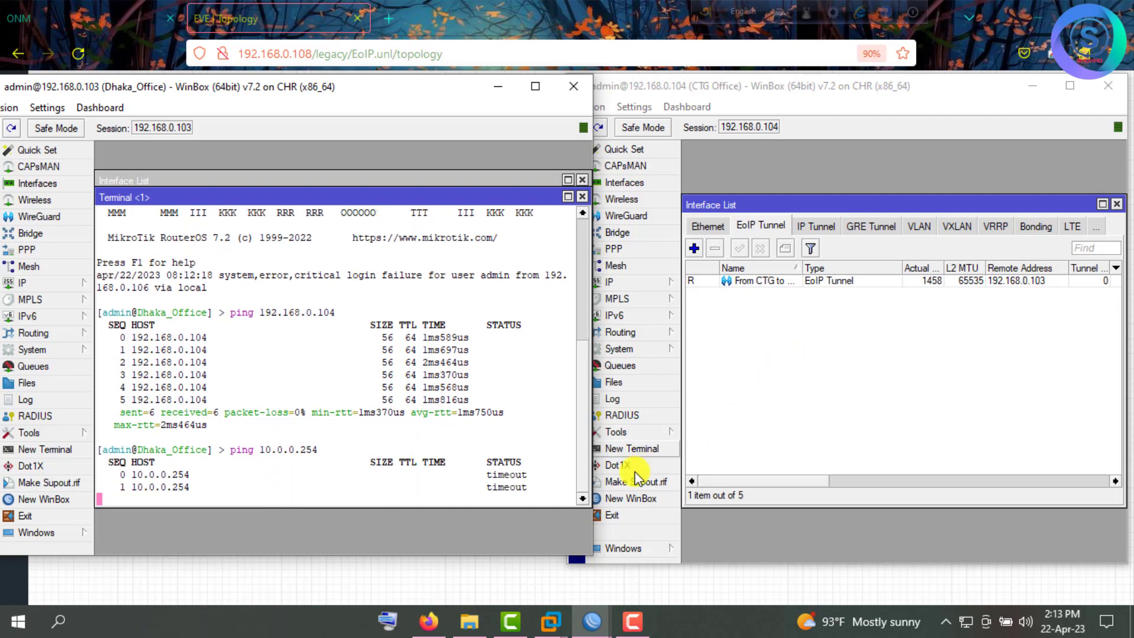
pyautogui.click(637, 449)
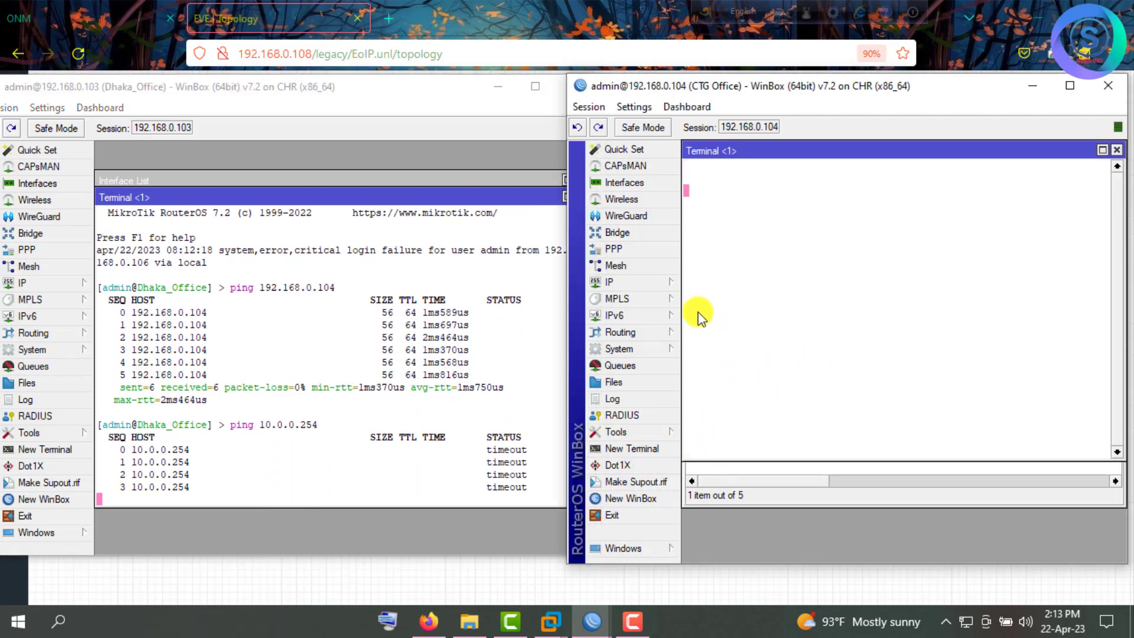
# Log in to the CTG terminal as admin, decline the license prompt, and ping 10.0.0.1.
pyautogui.write('ad')
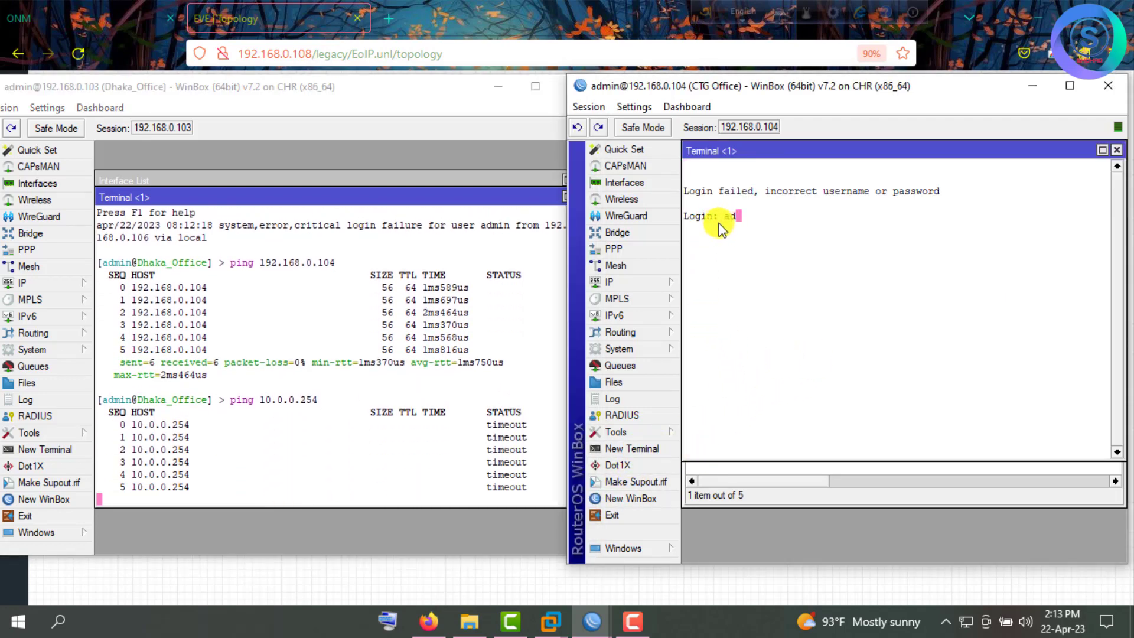
pyautogui.write('min')
pyautogui.press('Return')
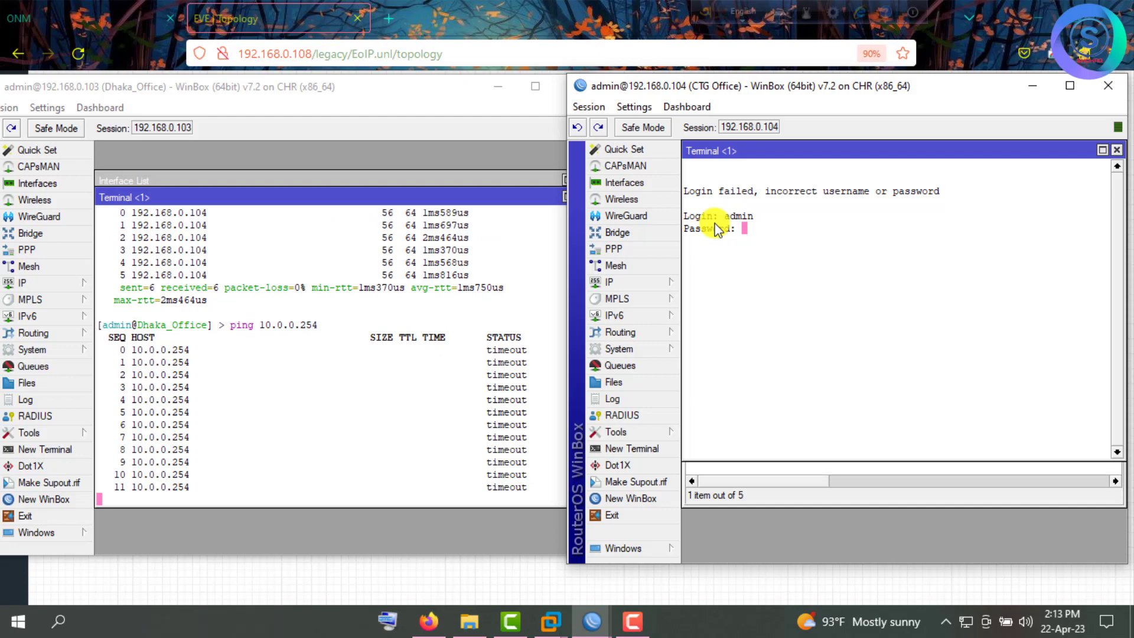
pyautogui.press('Return')
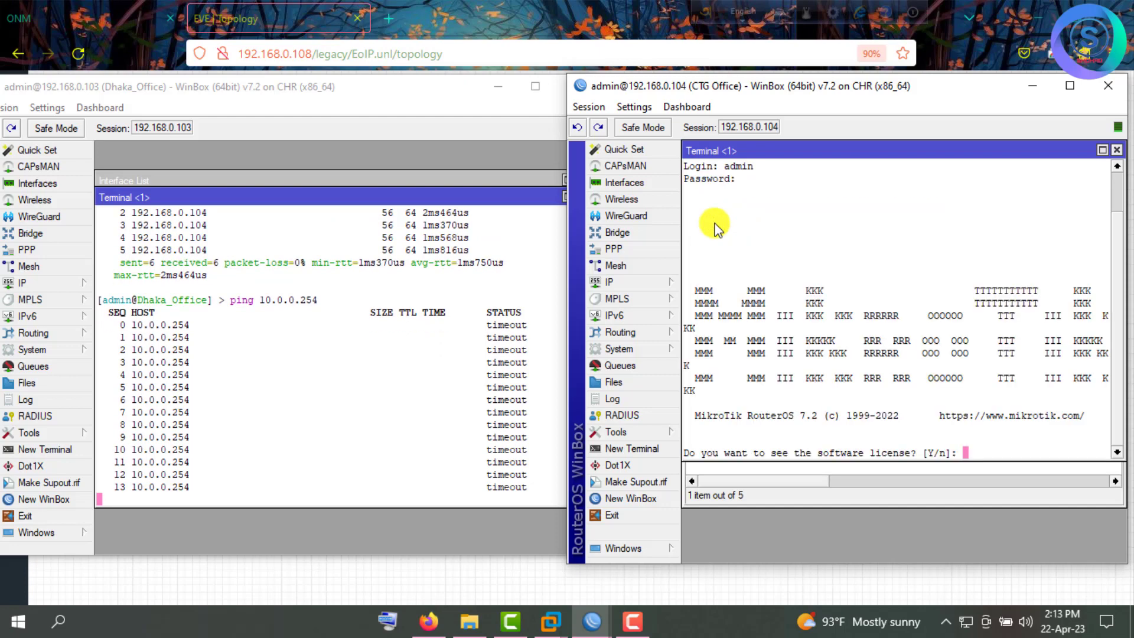
pyautogui.write('n')
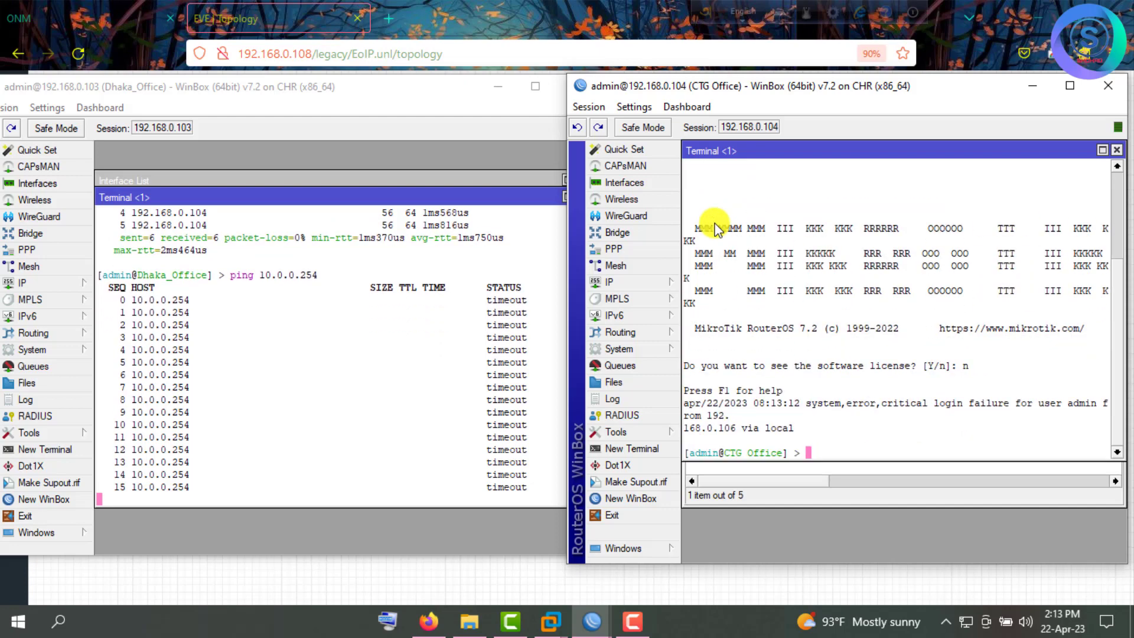
pyautogui.write('ping 1')
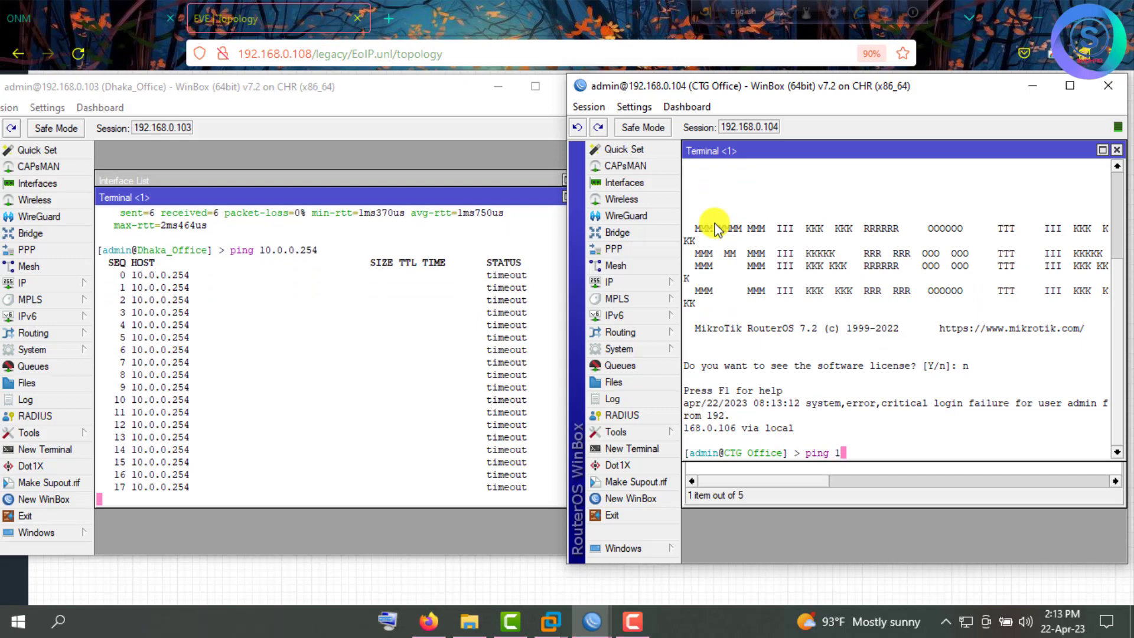
pyautogui.write('0.00.1')
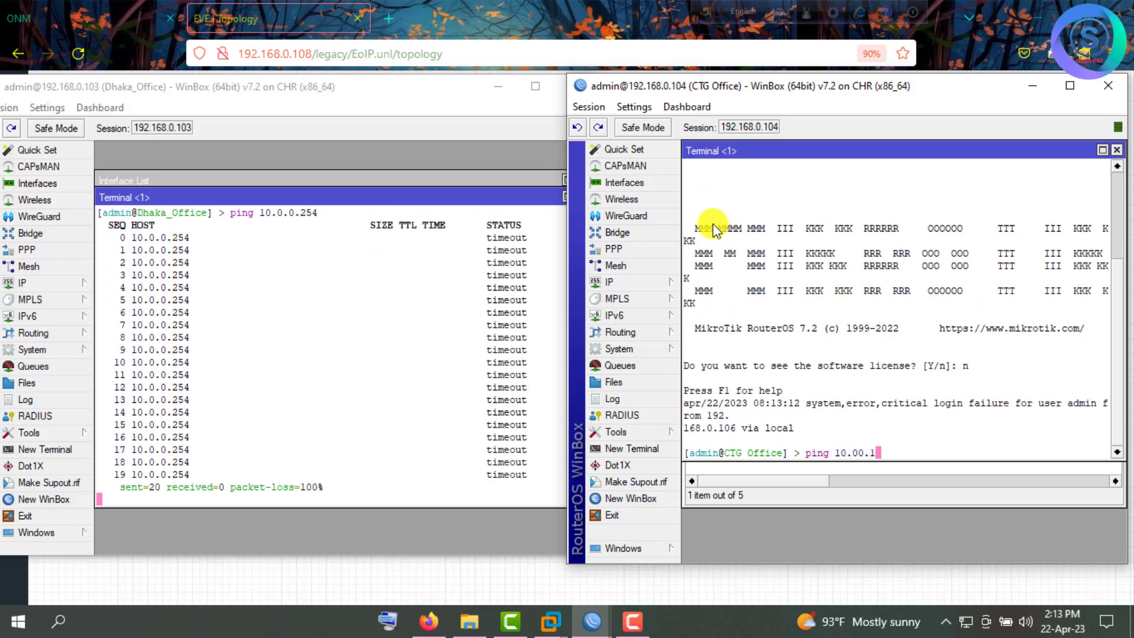
pyautogui.press('BackSpace')
pyautogui.press('BackSpace')
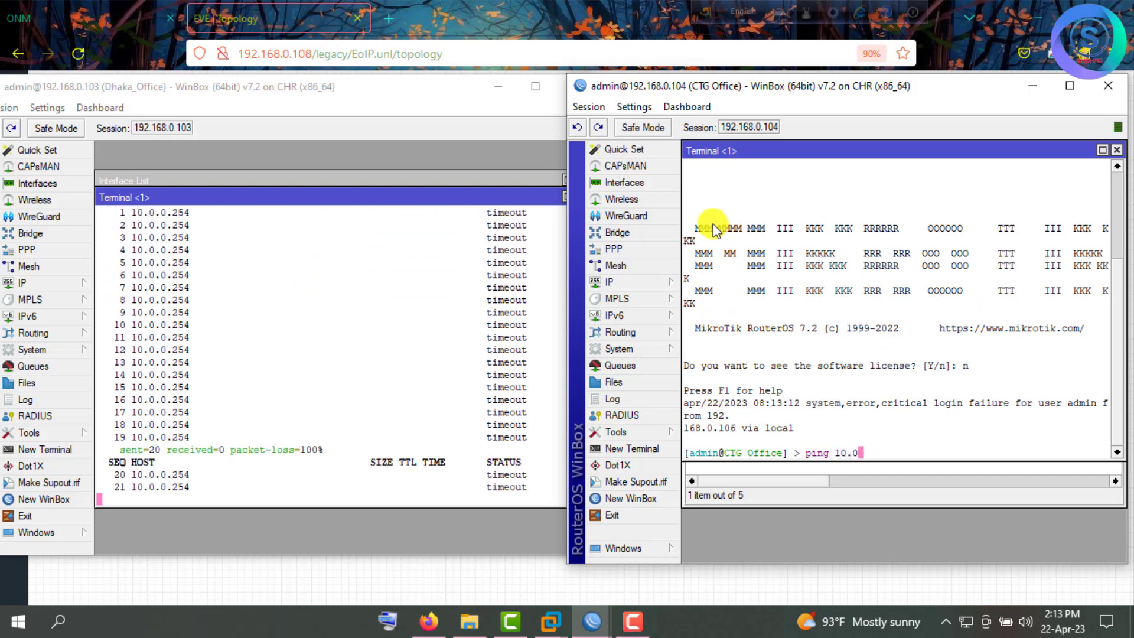
pyautogui.write('.0.1')
pyautogui.press('Return')
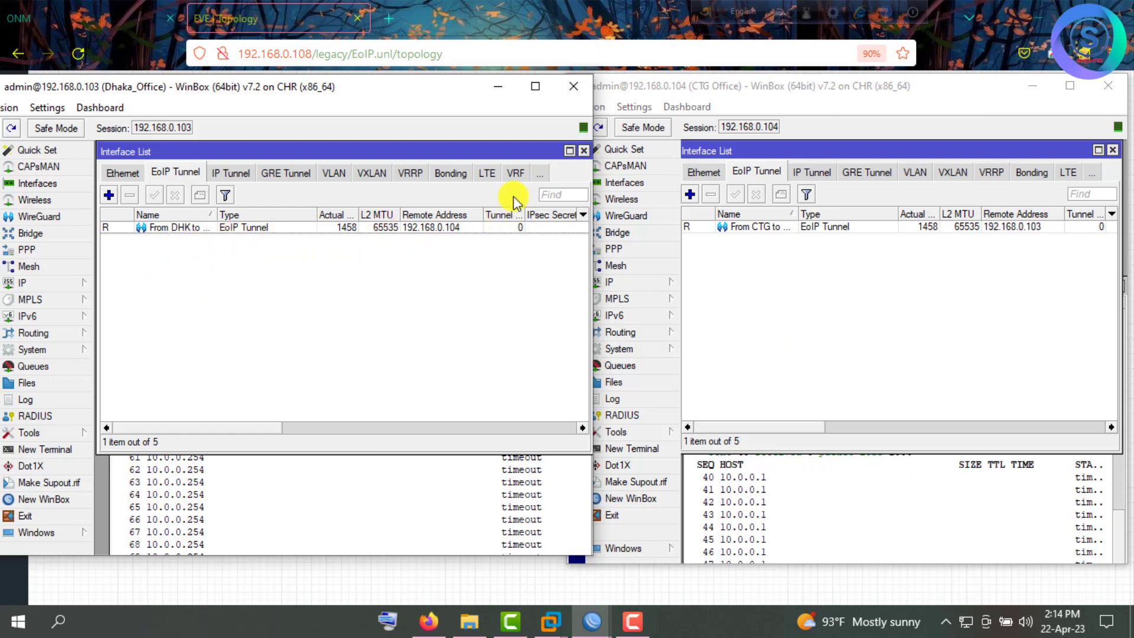
# Close both interface lists and create bridge 'To CTG EoIP VPN' on Dhaka_Office.
pyautogui.click(582, 151)
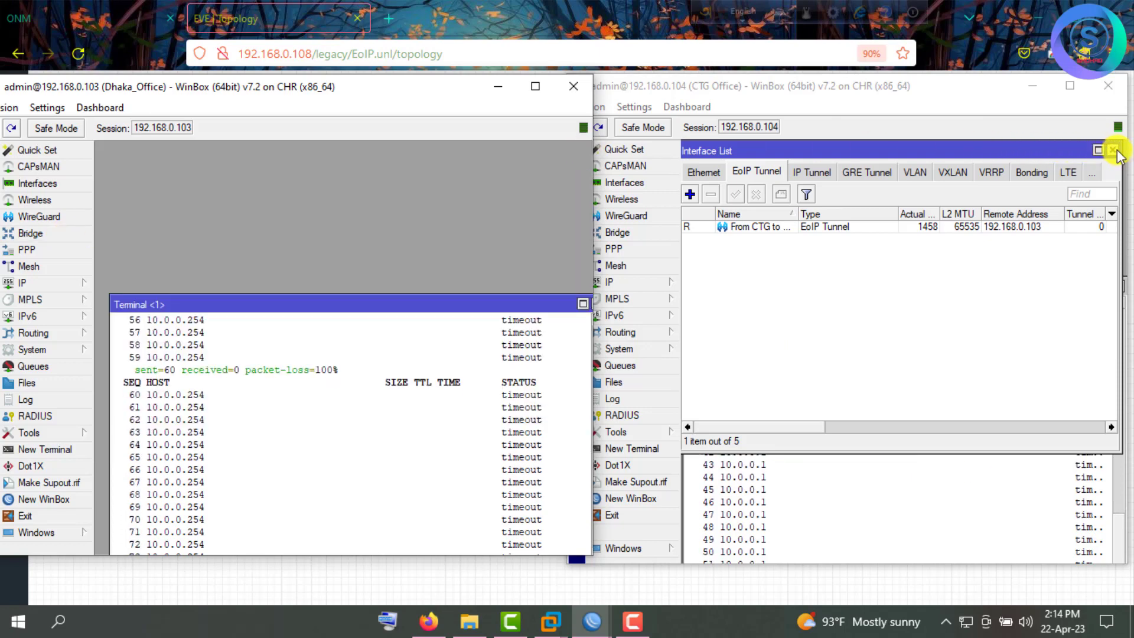
pyautogui.click(1114, 150)
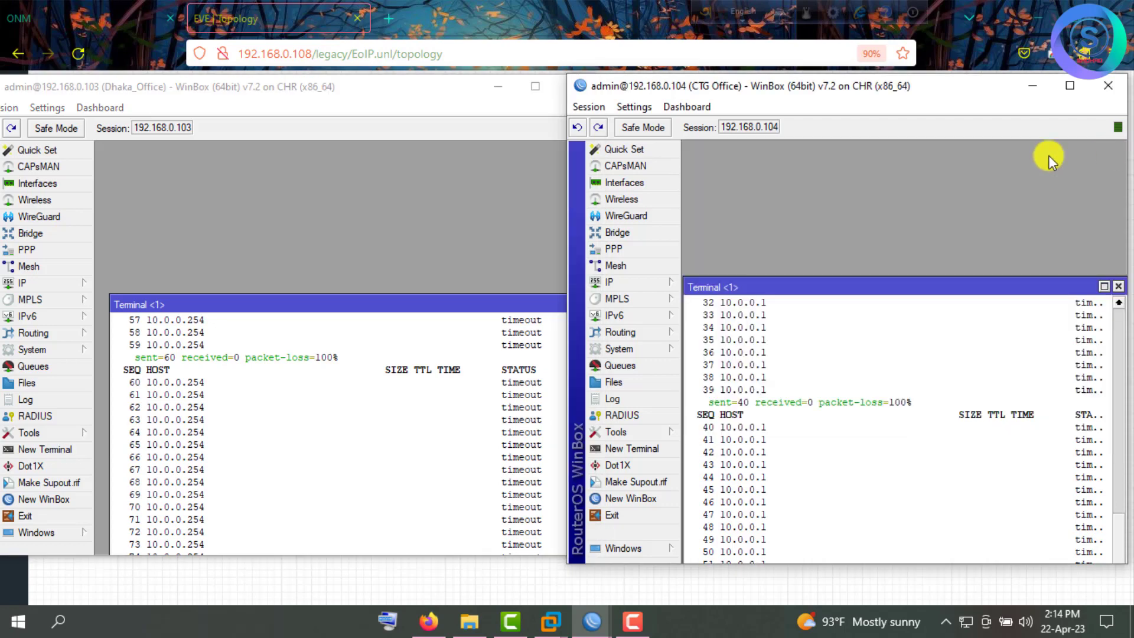
pyautogui.click(38, 235)
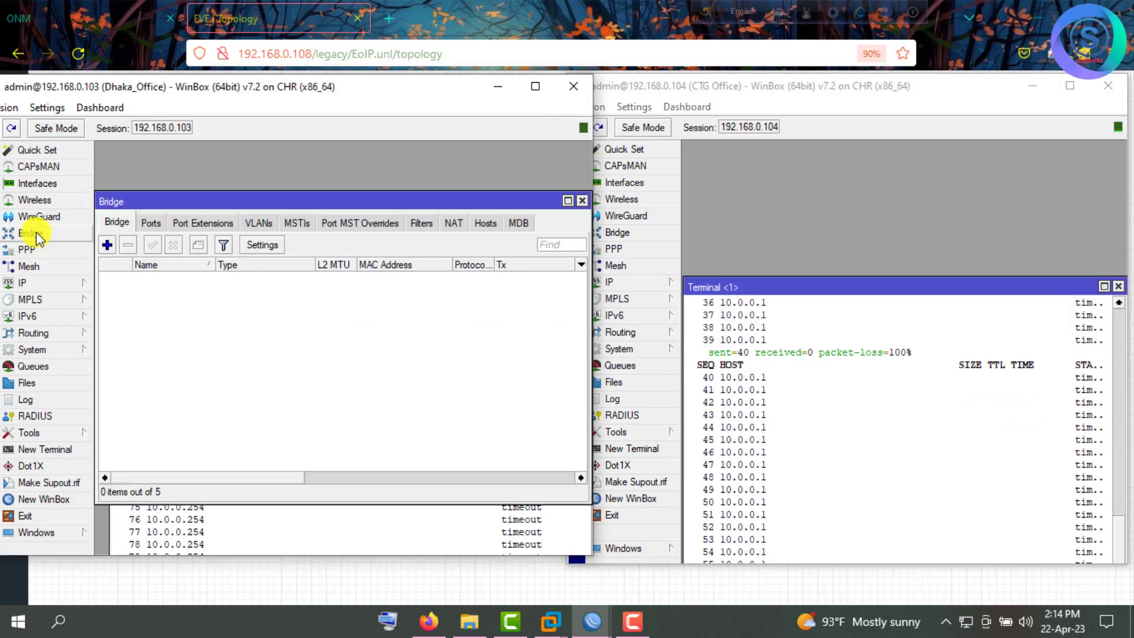
pyautogui.click(102, 246)
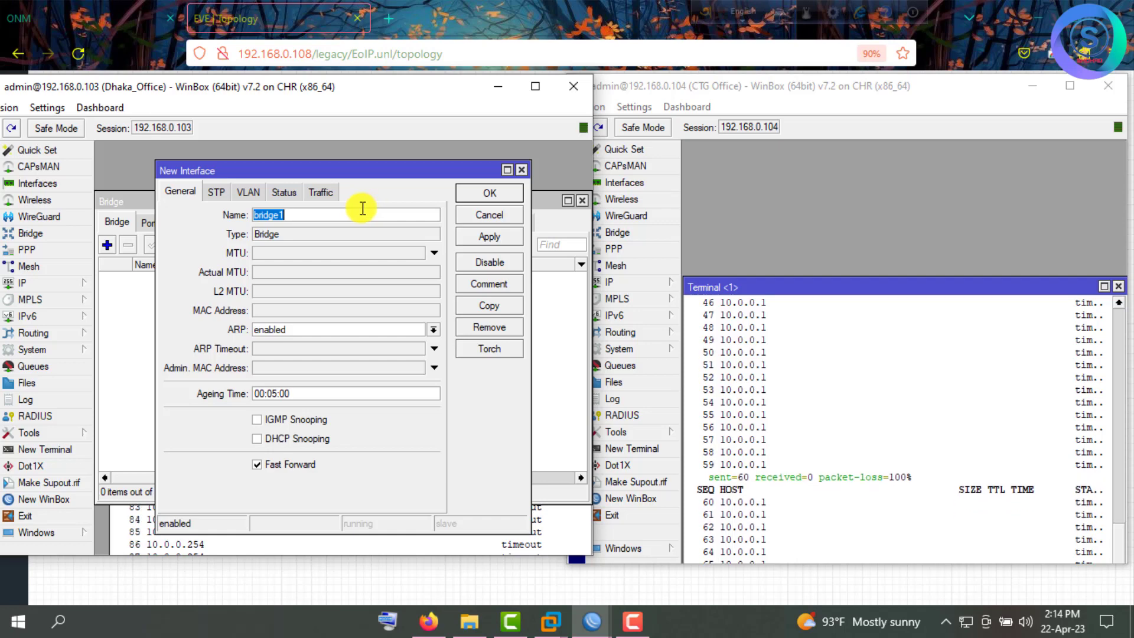
pyautogui.write('To')
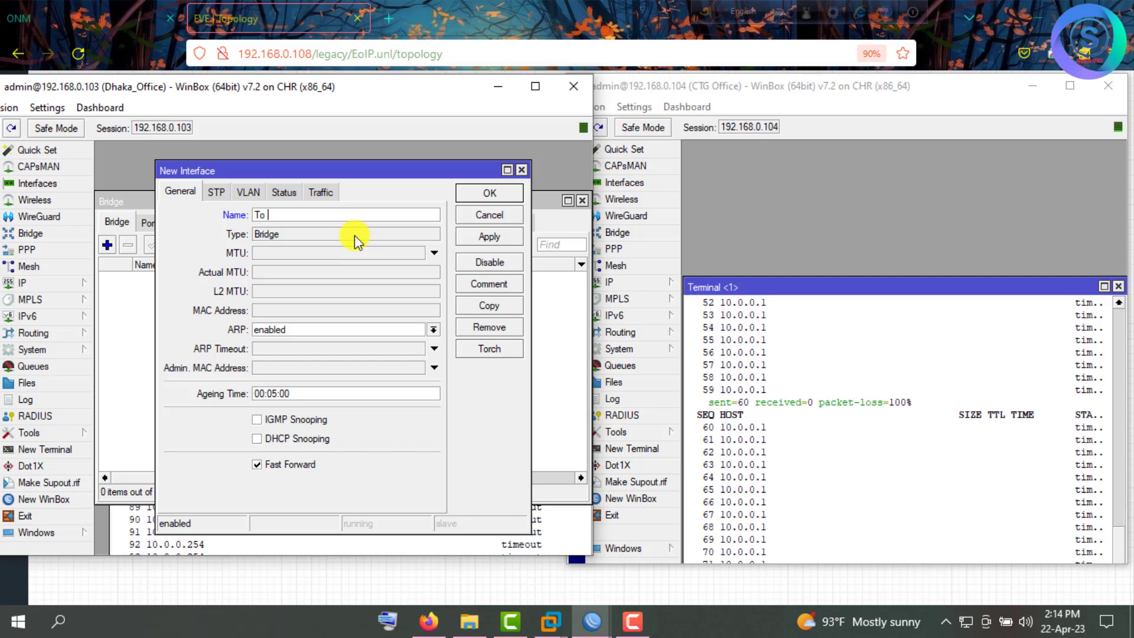
pyautogui.write(' CT')
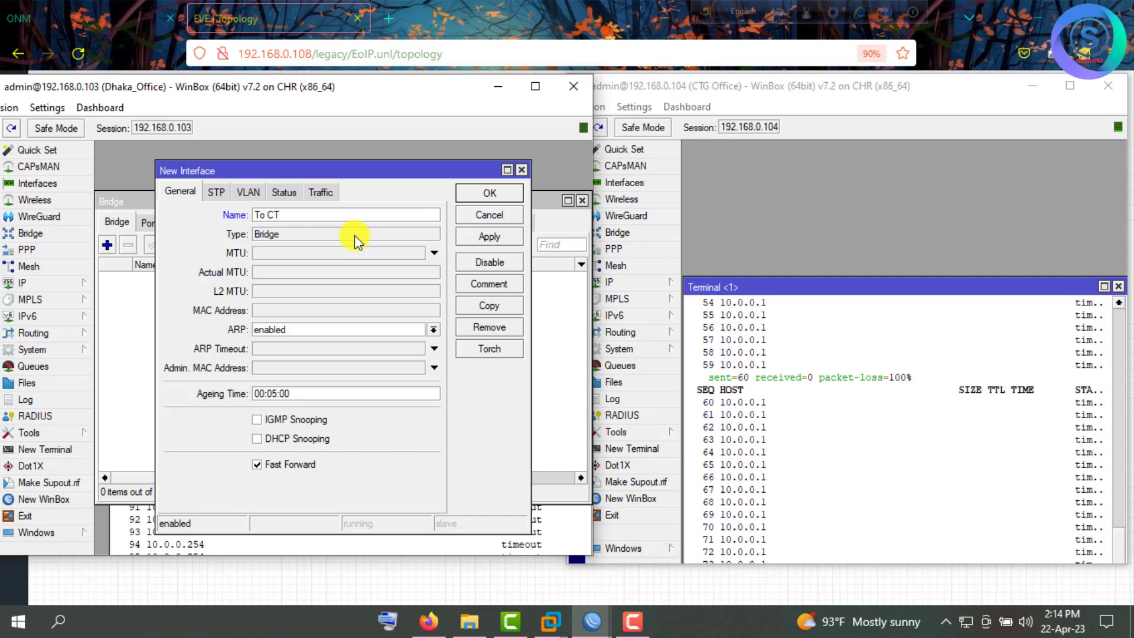
pyautogui.write('G Eo')
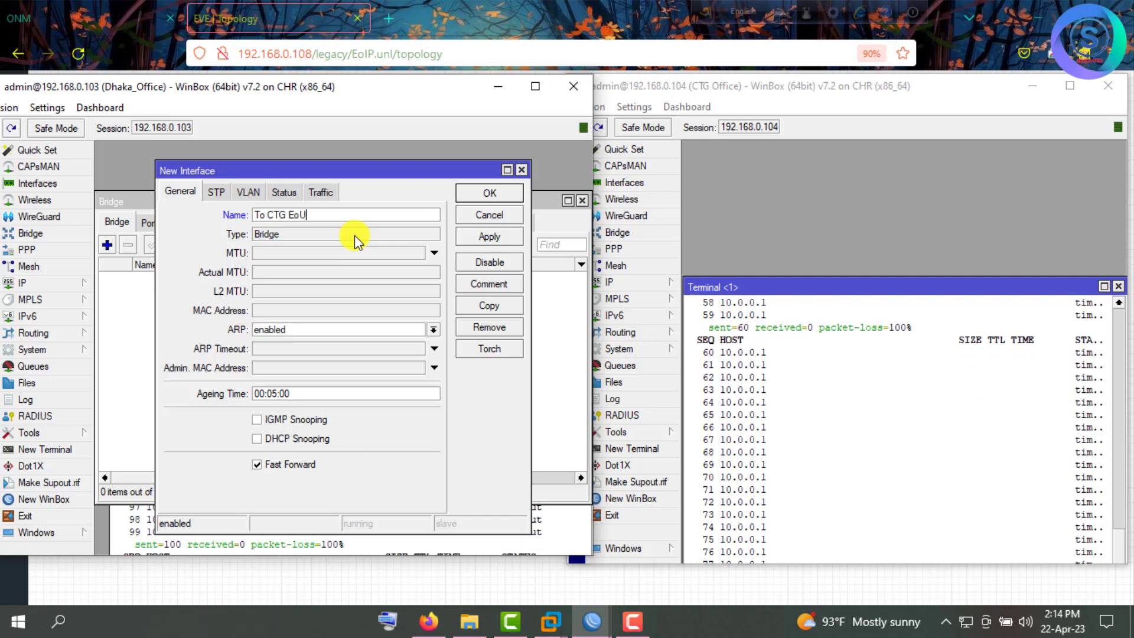
pyautogui.write('IP ')
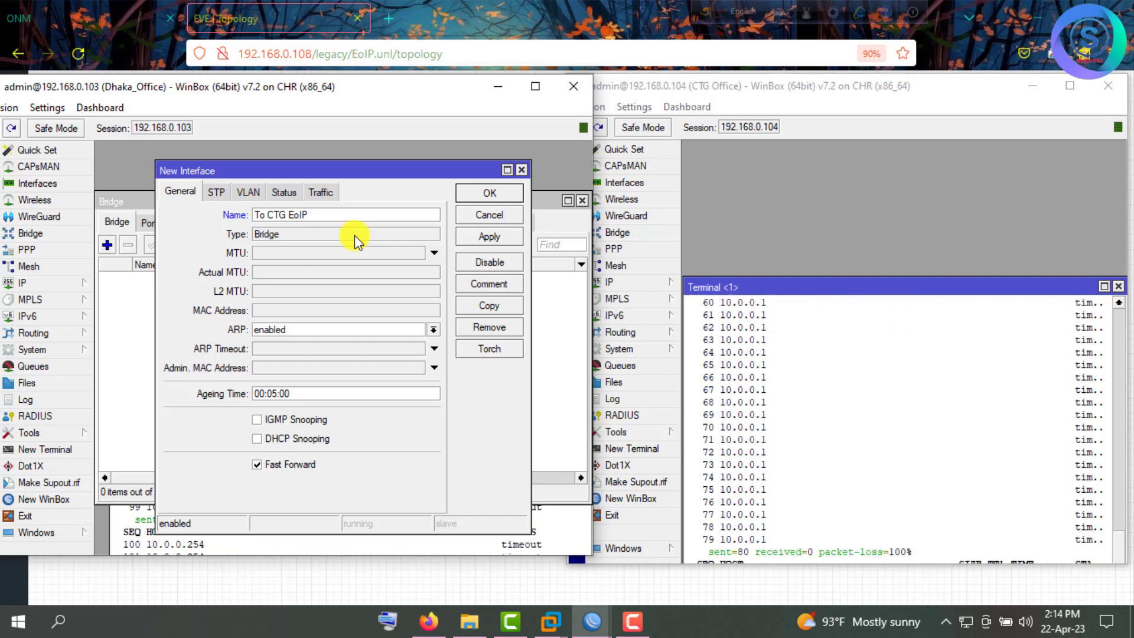
pyautogui.write('VON')
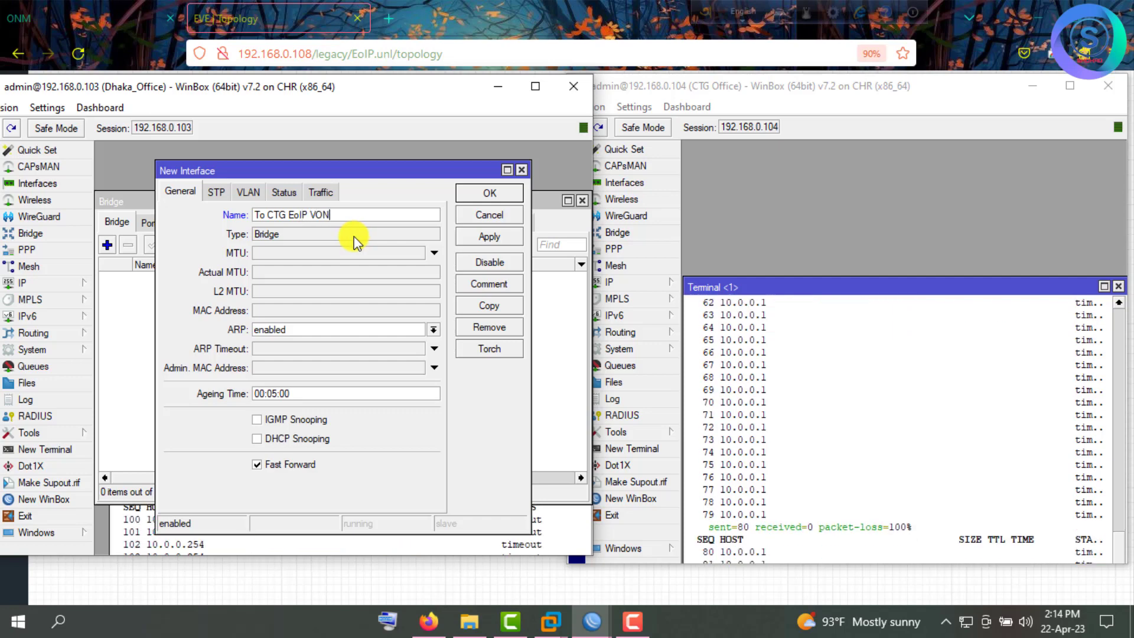
pyautogui.press('BackSpace')
pyautogui.press('BackSpace')
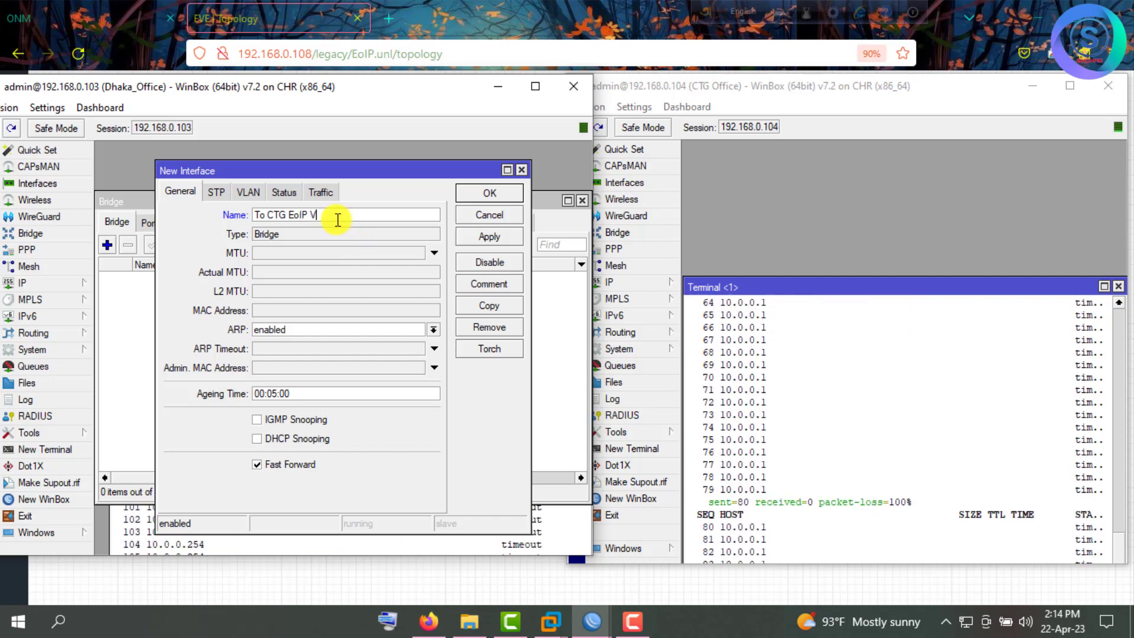
pyautogui.write('PN')
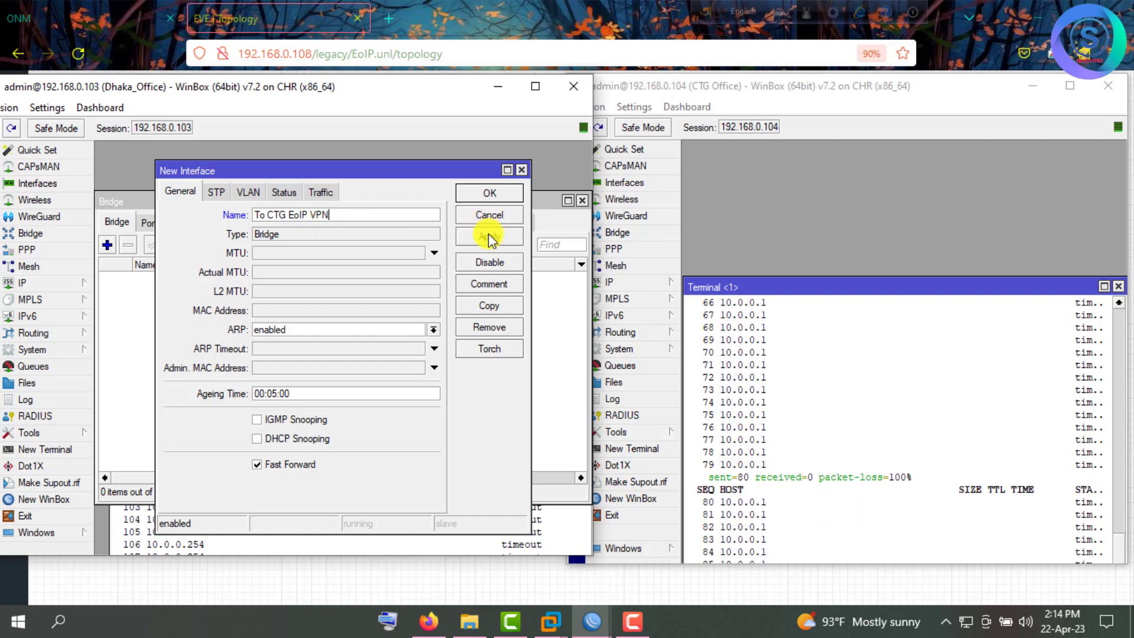
pyautogui.click(488, 237)
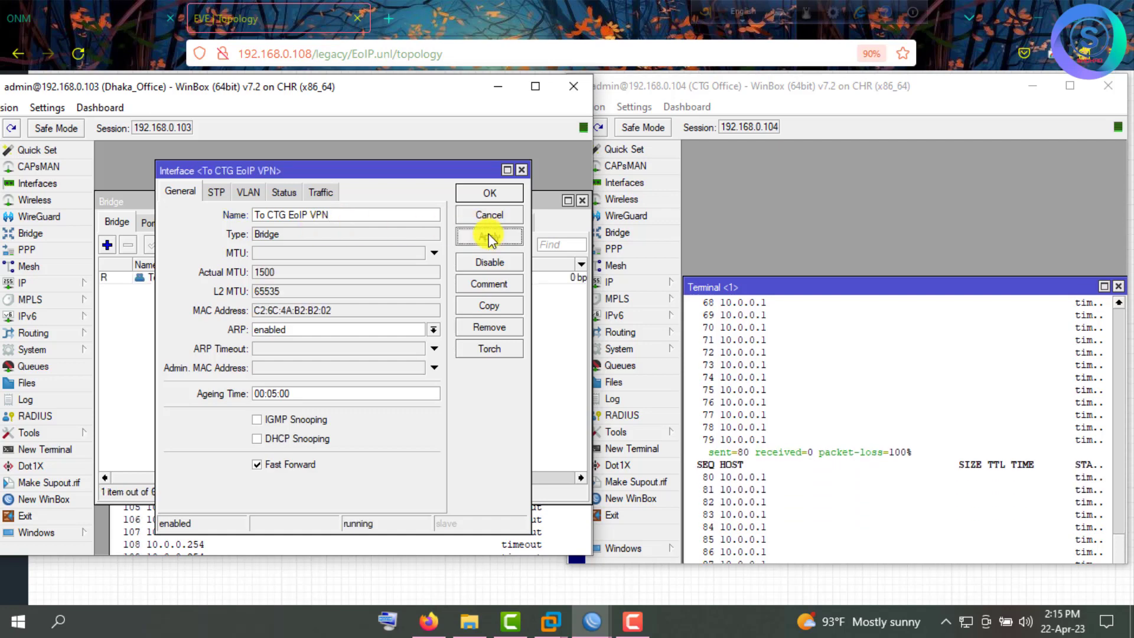
# Save the Dhaka bridge, then create bridge 'to DHK EoIP VPN' on CTG Office.
pyautogui.click(488, 192)
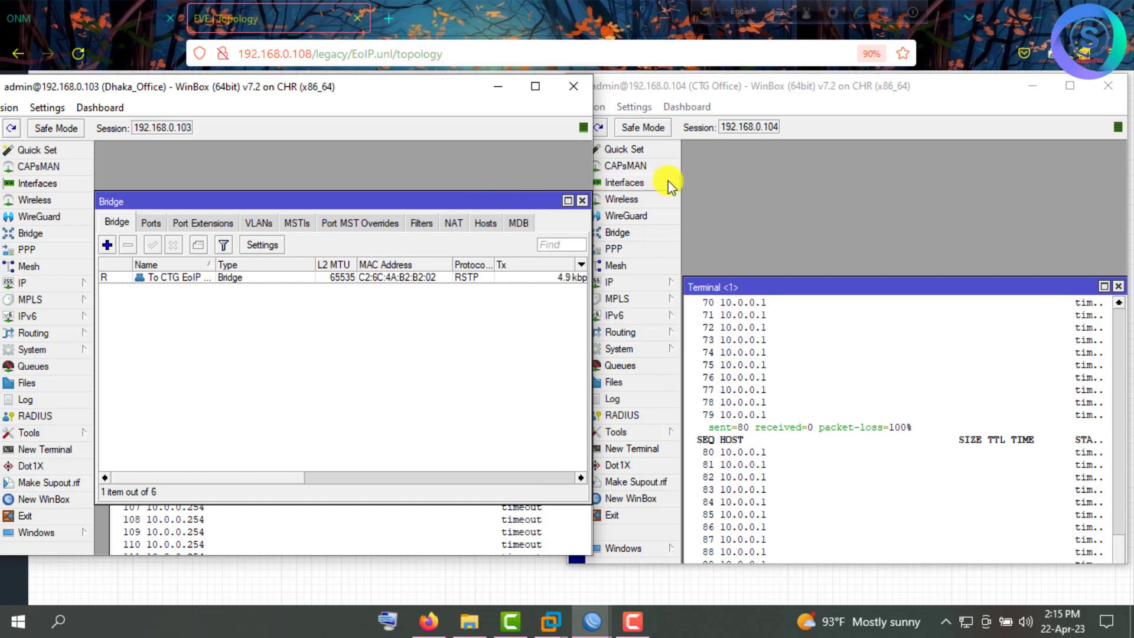
pyautogui.click(661, 238)
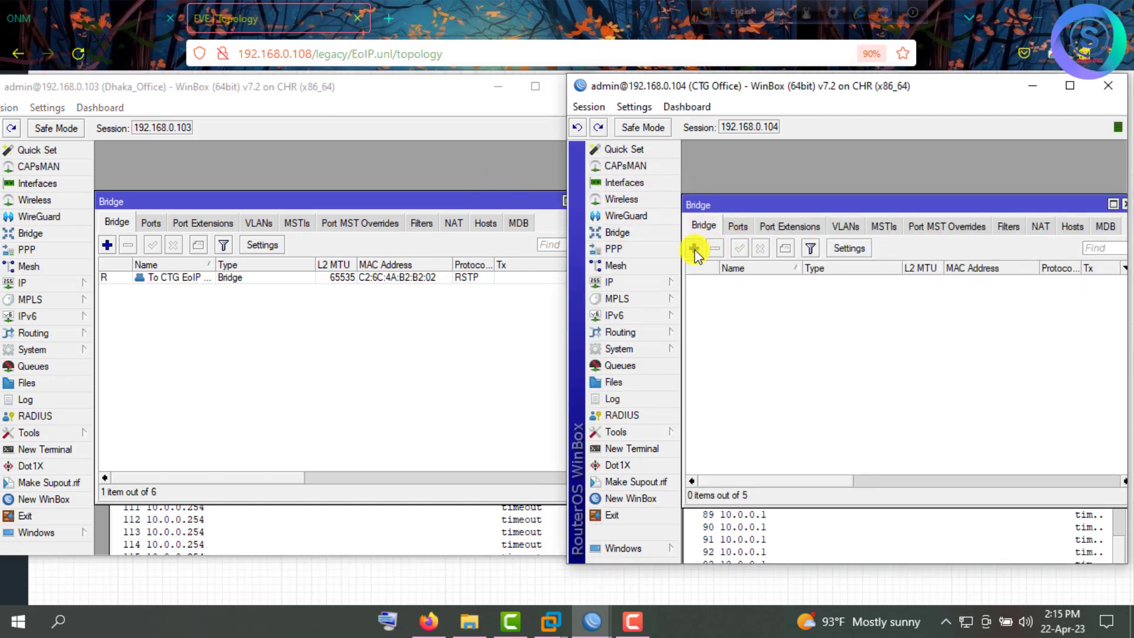
pyautogui.click(695, 249)
pyautogui.write('t')
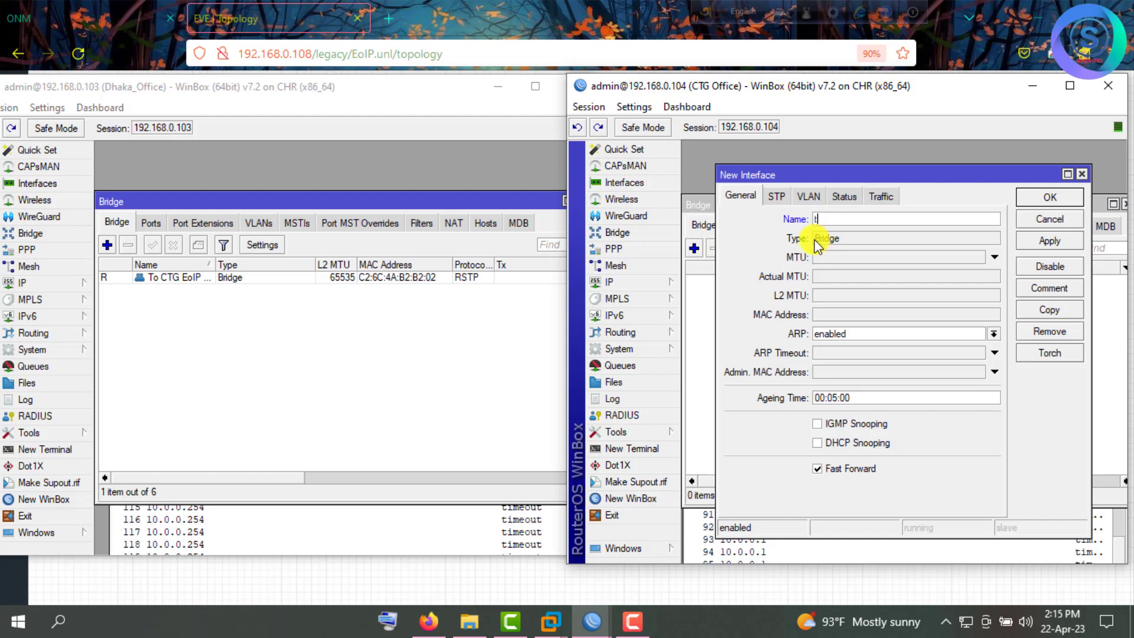
pyautogui.write('o DH')
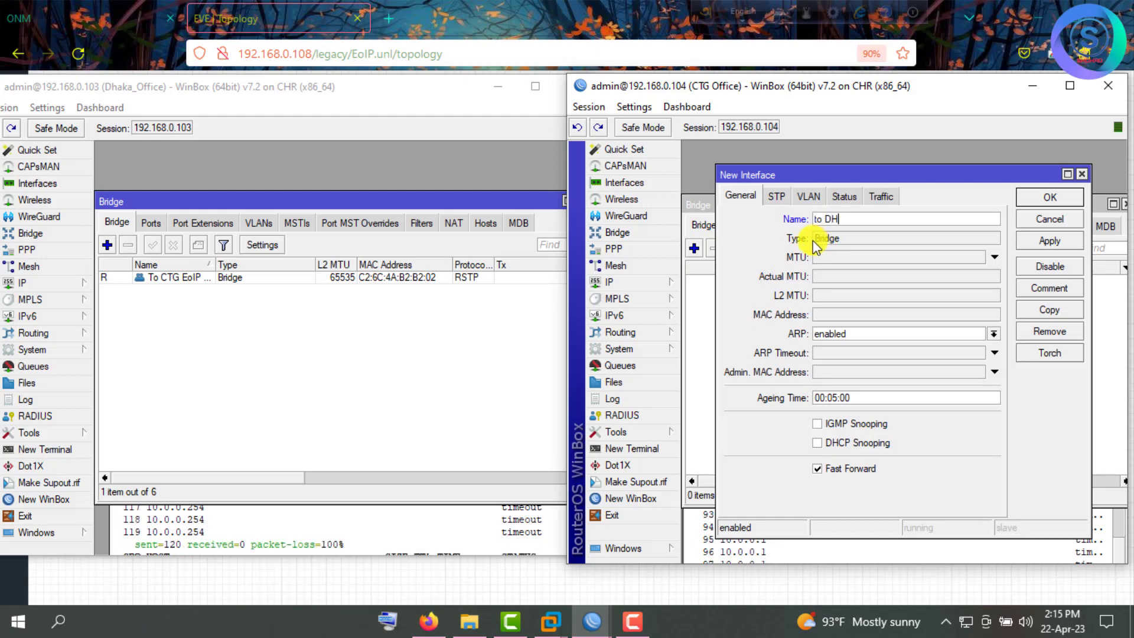
pyautogui.write('K')
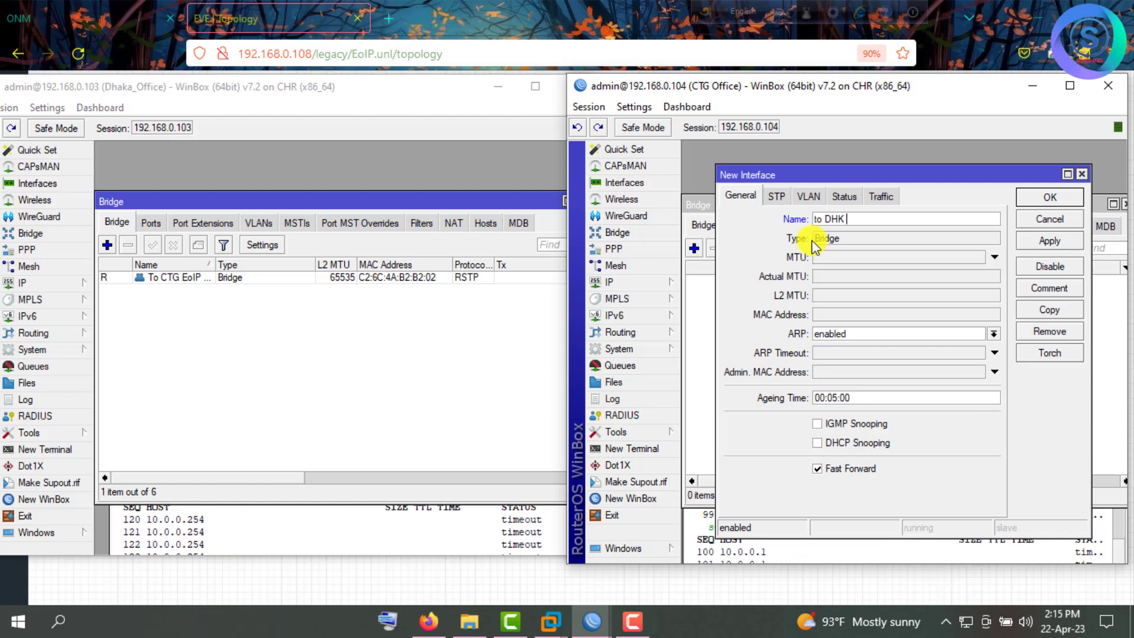
pyautogui.write(' E')
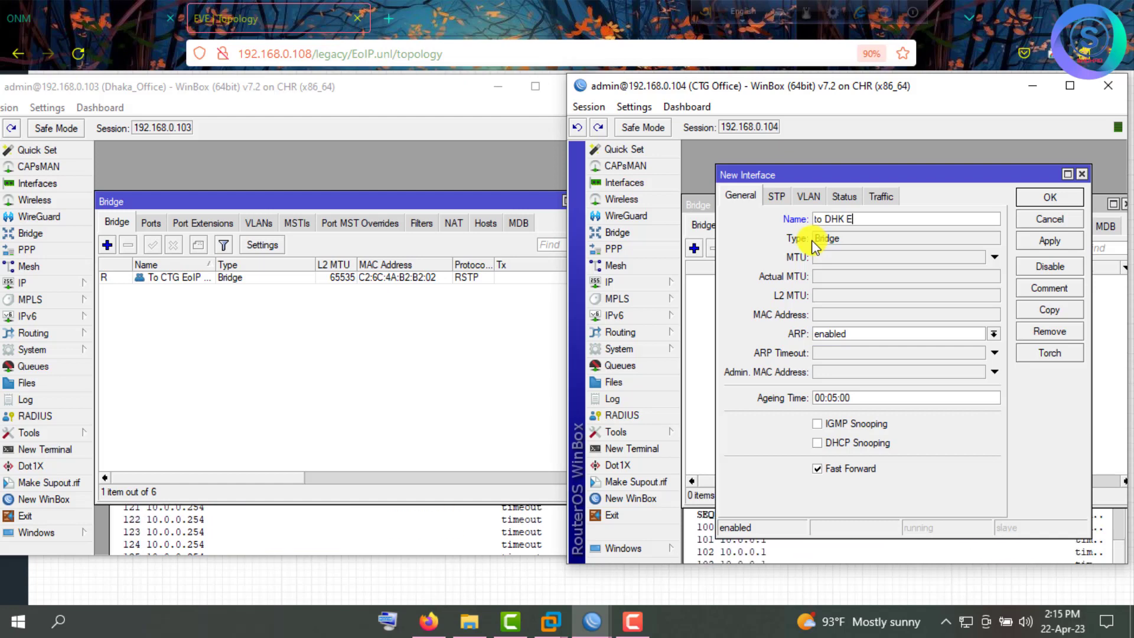
pyautogui.write('oIP VPN')
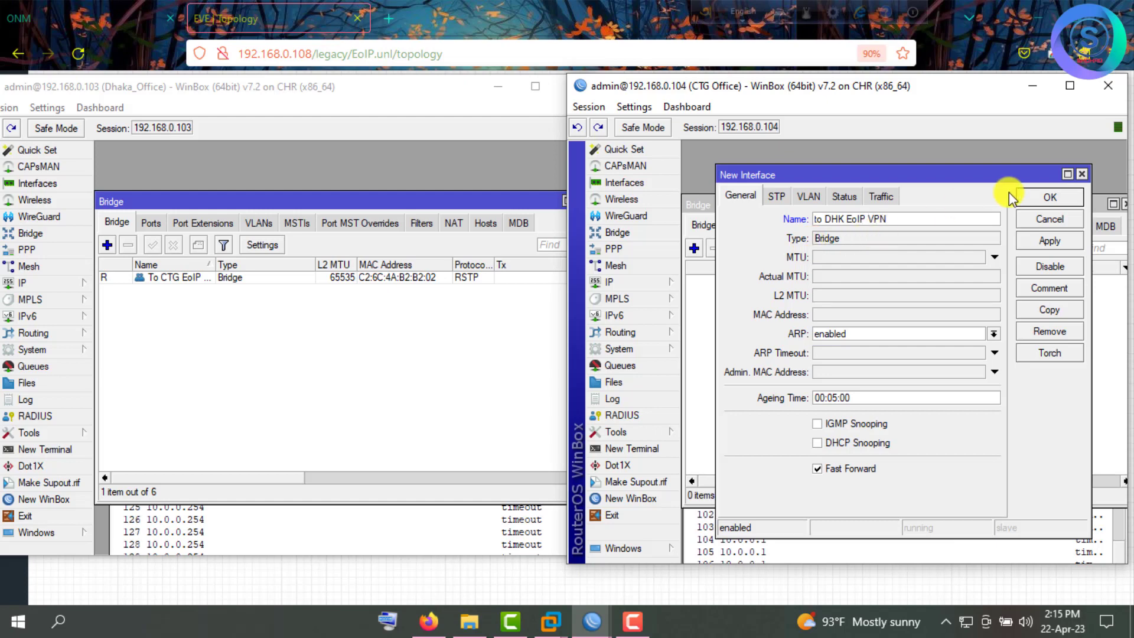
pyautogui.click(1048, 198)
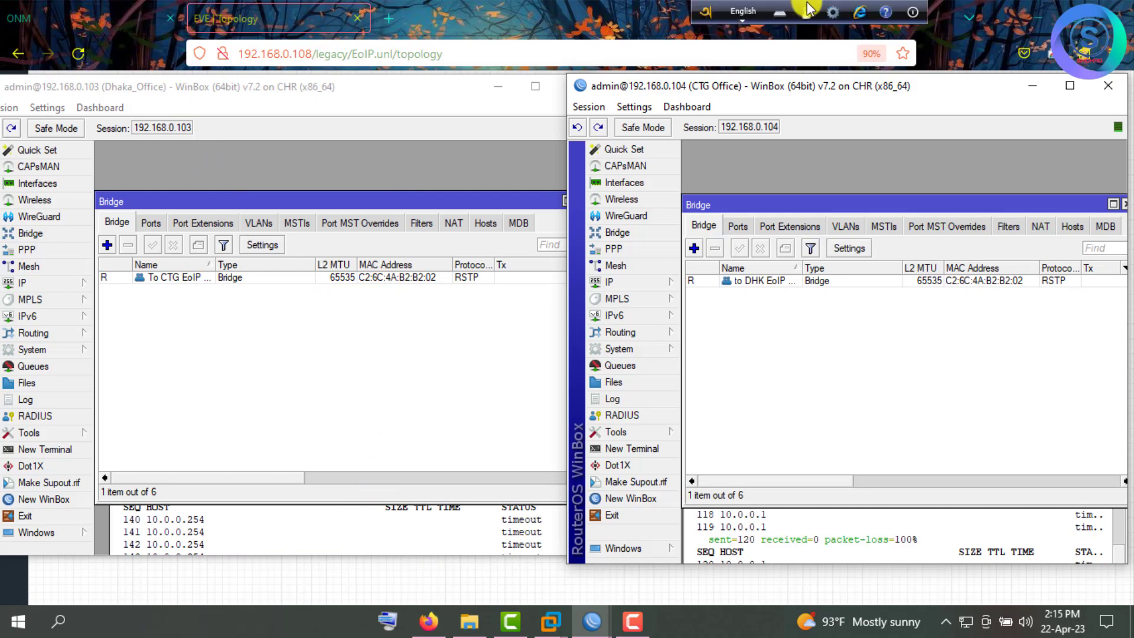
pyautogui.click(978, 46)
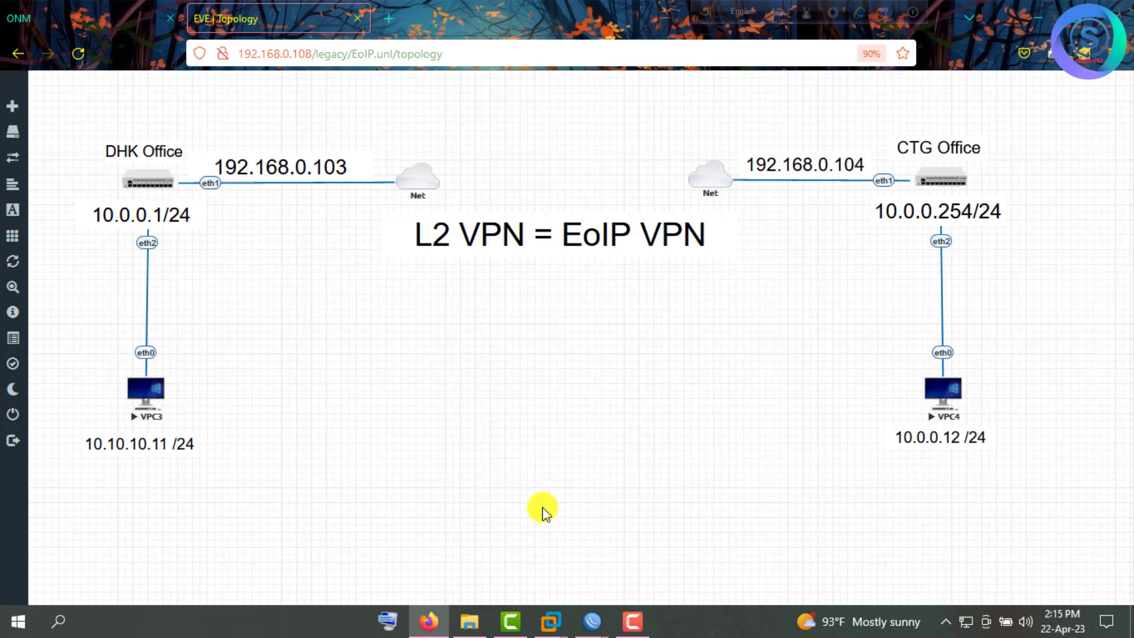
pyautogui.click(594, 620)
pyautogui.click(529, 551)
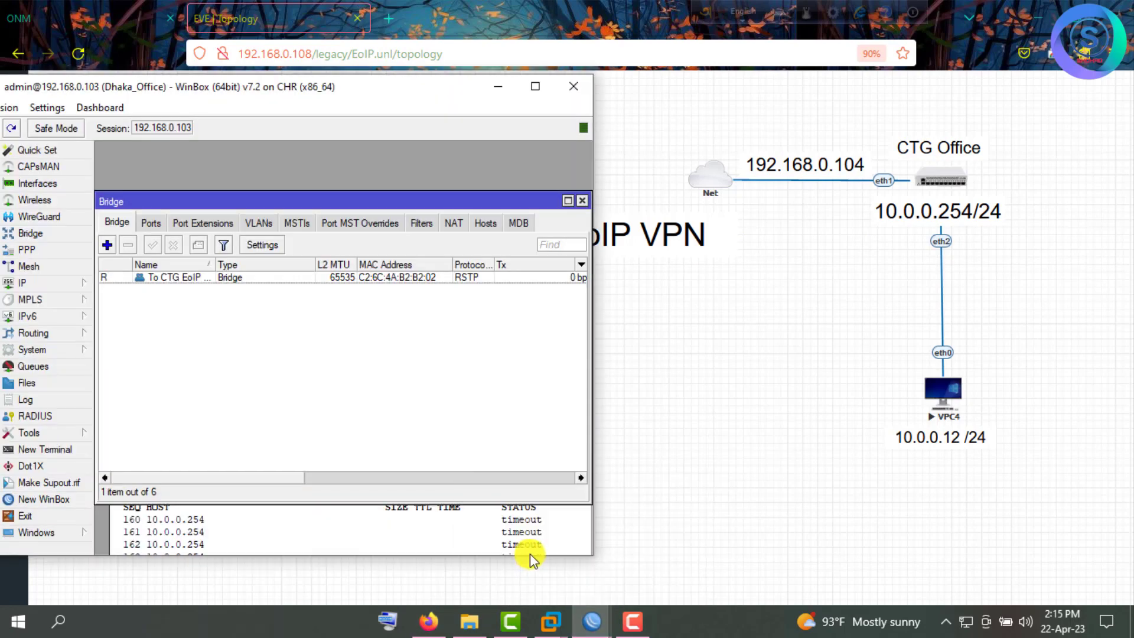
pyautogui.moveTo(593, 619)
pyautogui.click(654, 565)
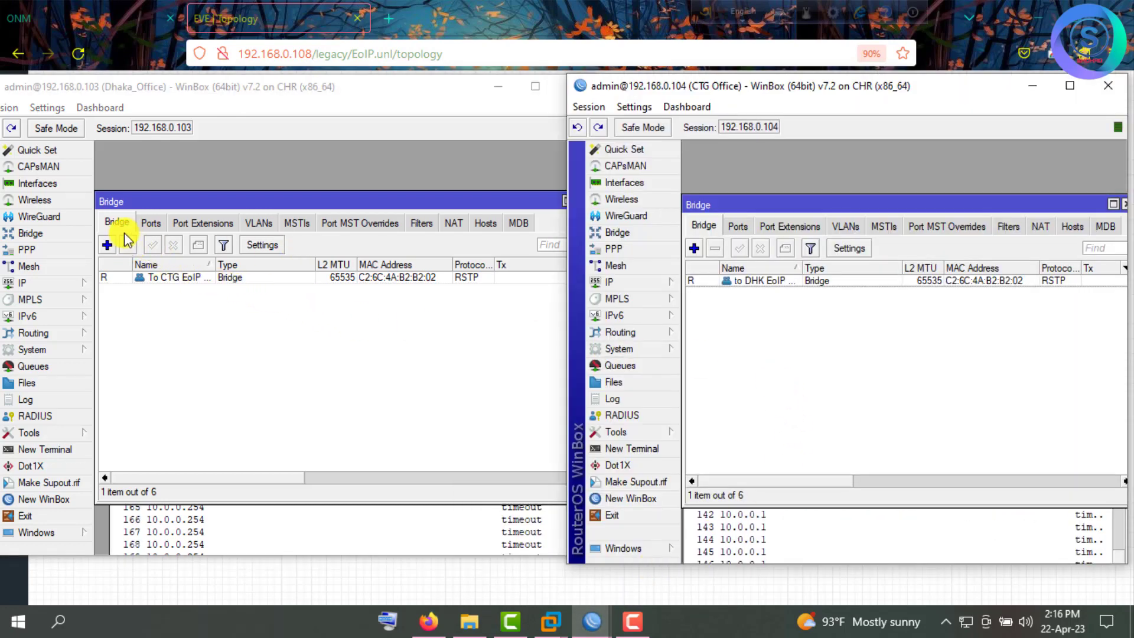
# Add ether2 as a port of the Dhaka 'To CTG EoIP VPN' bridge.
pyautogui.click(152, 223)
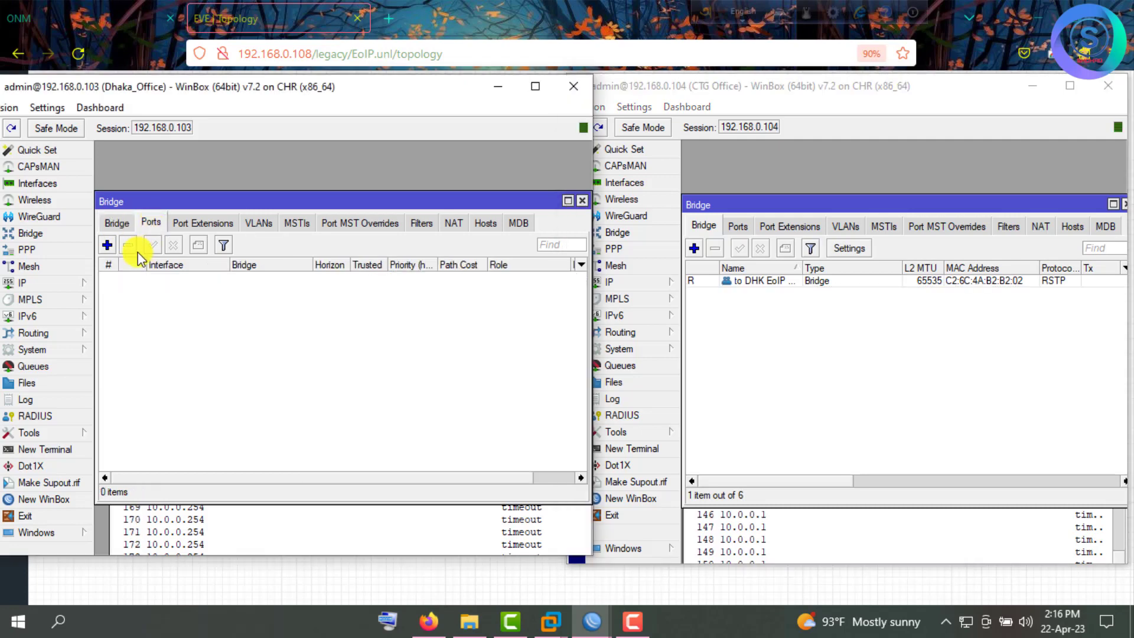
pyautogui.click(107, 245)
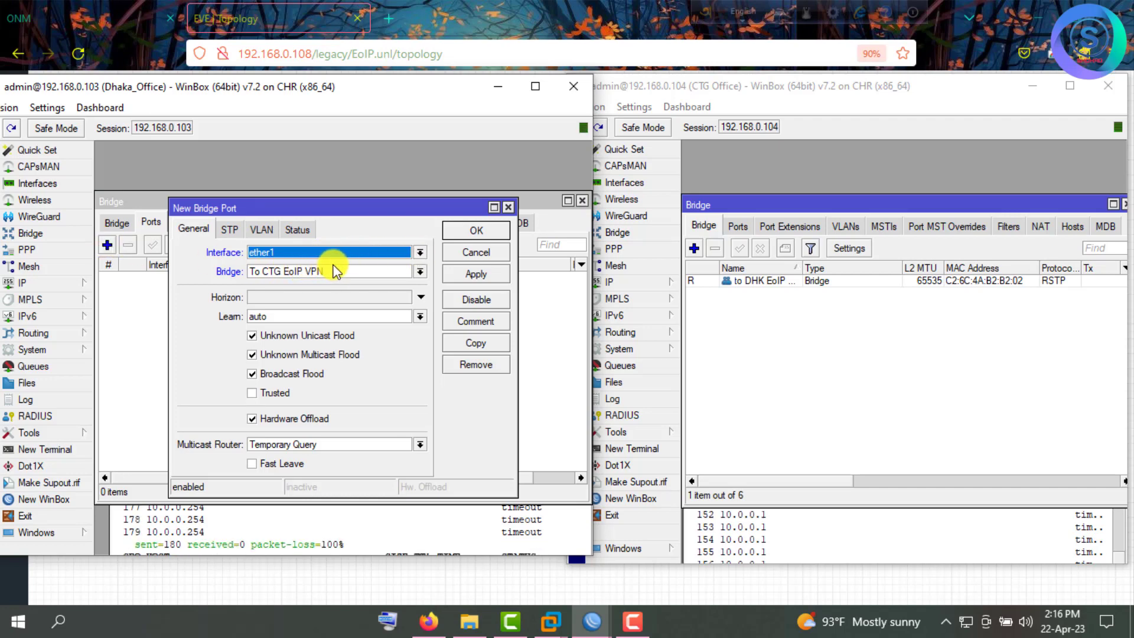
pyautogui.click(354, 253)
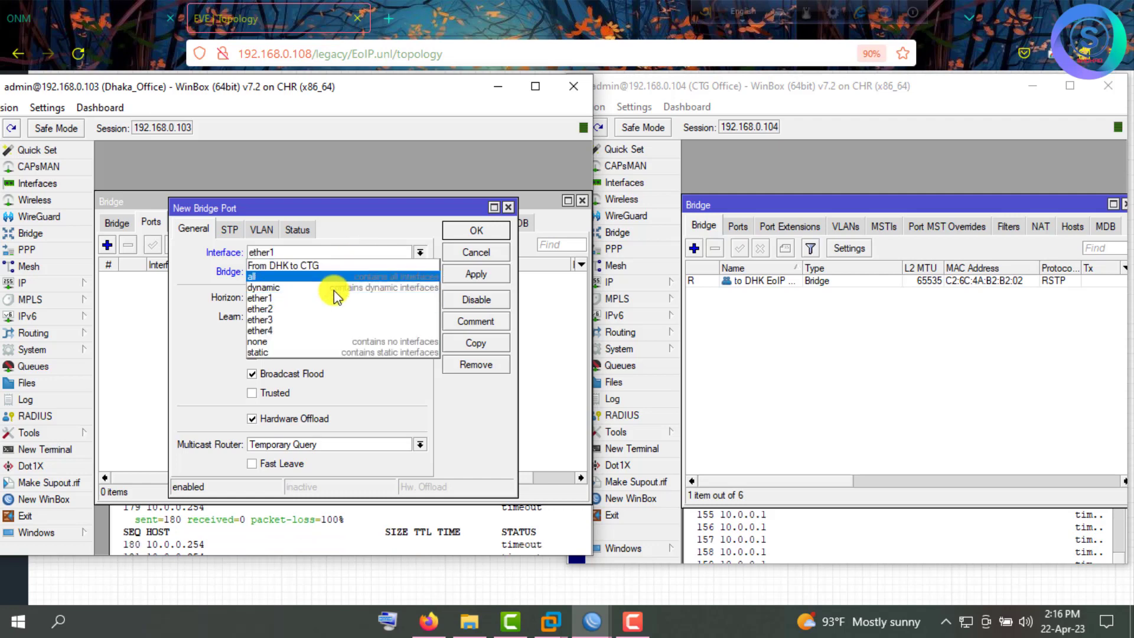
pyautogui.click(324, 309)
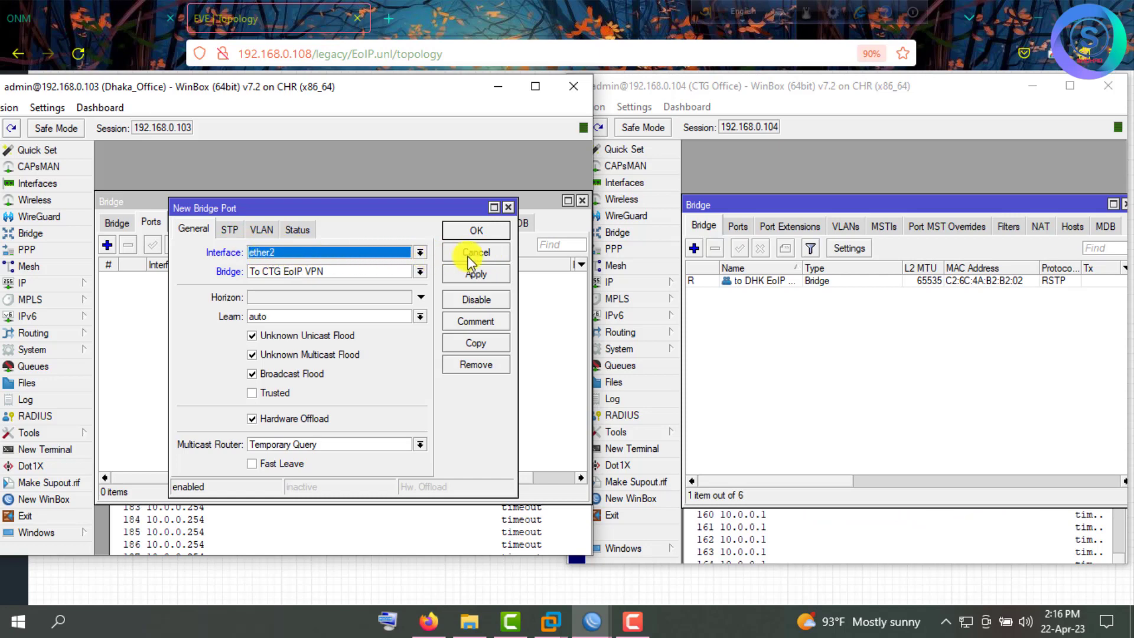
pyautogui.click(475, 274)
pyautogui.click(476, 234)
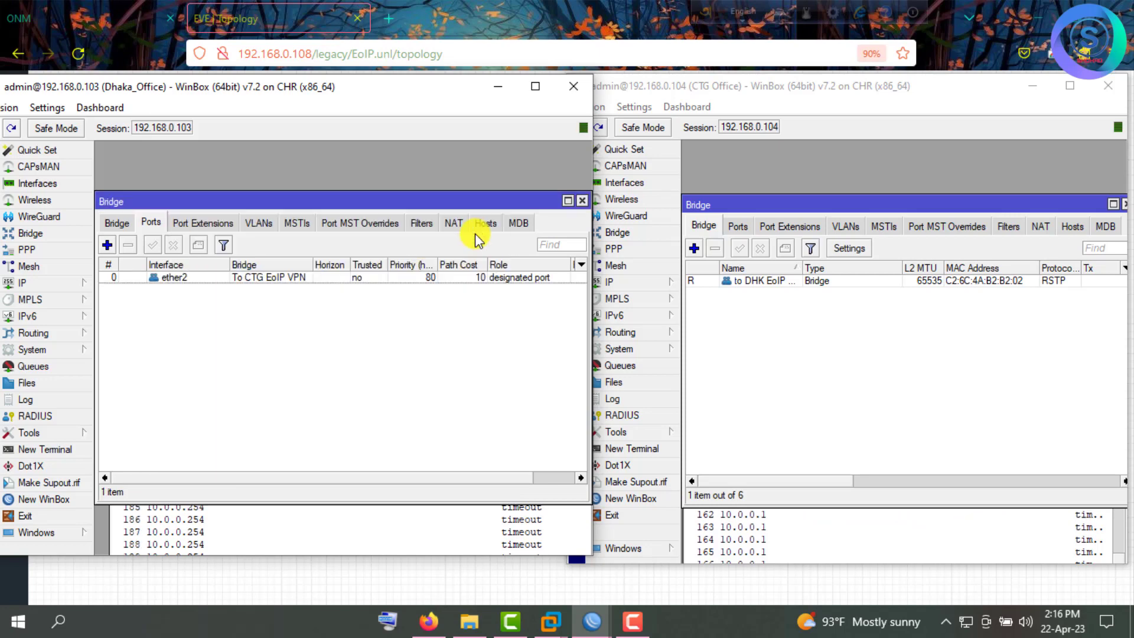
# Add the 'From DHK to CTG' tunnel as a second port of that bridge.
pyautogui.click(107, 245)
pyautogui.click(375, 252)
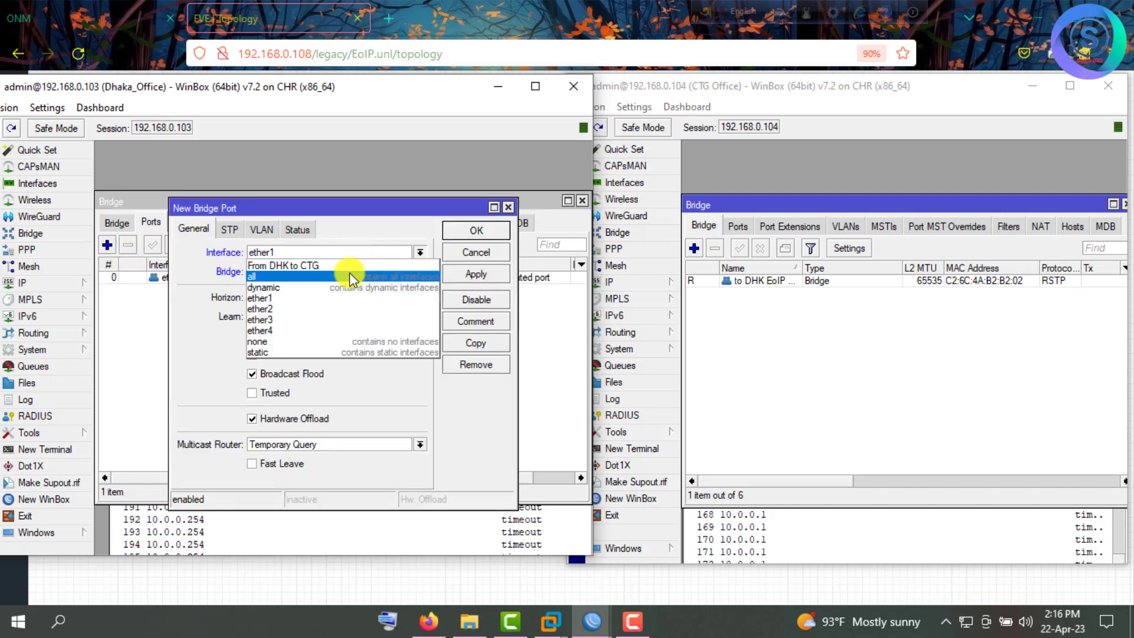
pyautogui.click(334, 266)
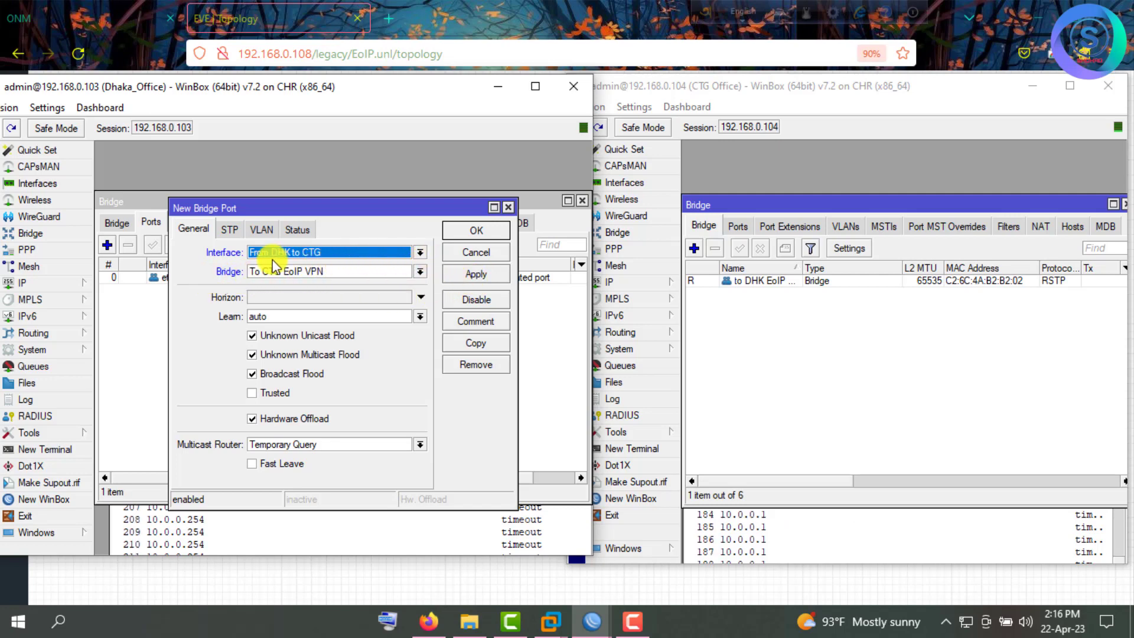
pyautogui.click(485, 274)
pyautogui.click(495, 238)
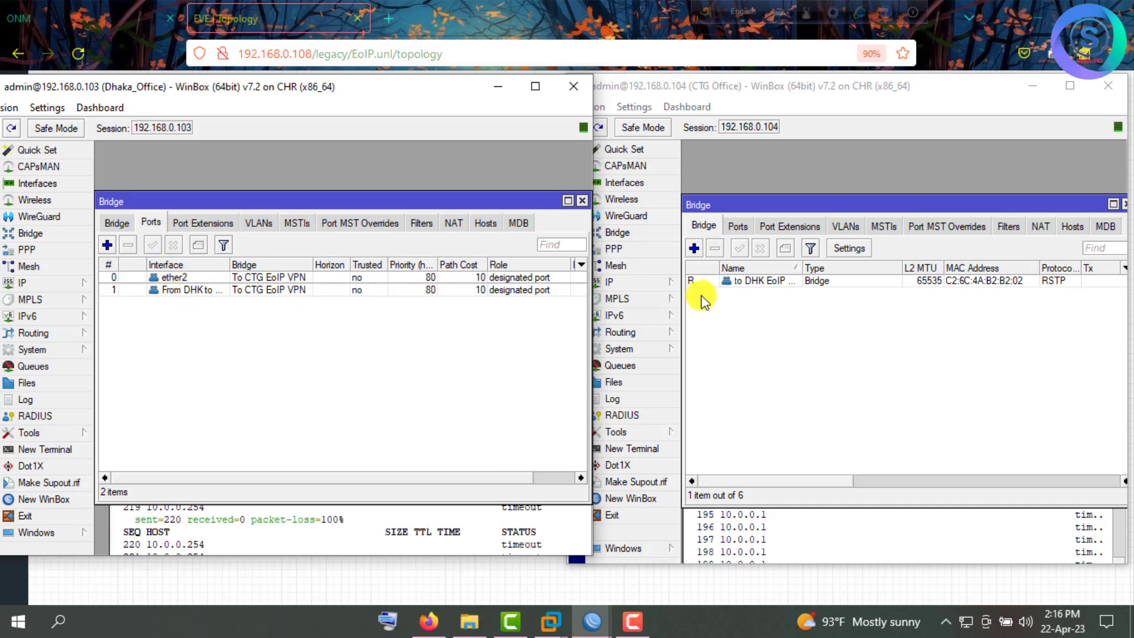
# Add ether2 as a port of the CTG router's 'to DHK EoIP VPN' bridge.
pyautogui.moveTo(448, 197); pyautogui.dragTo(446, 127)
pyautogui.moveTo(868, 201); pyautogui.dragTo(867, 121)
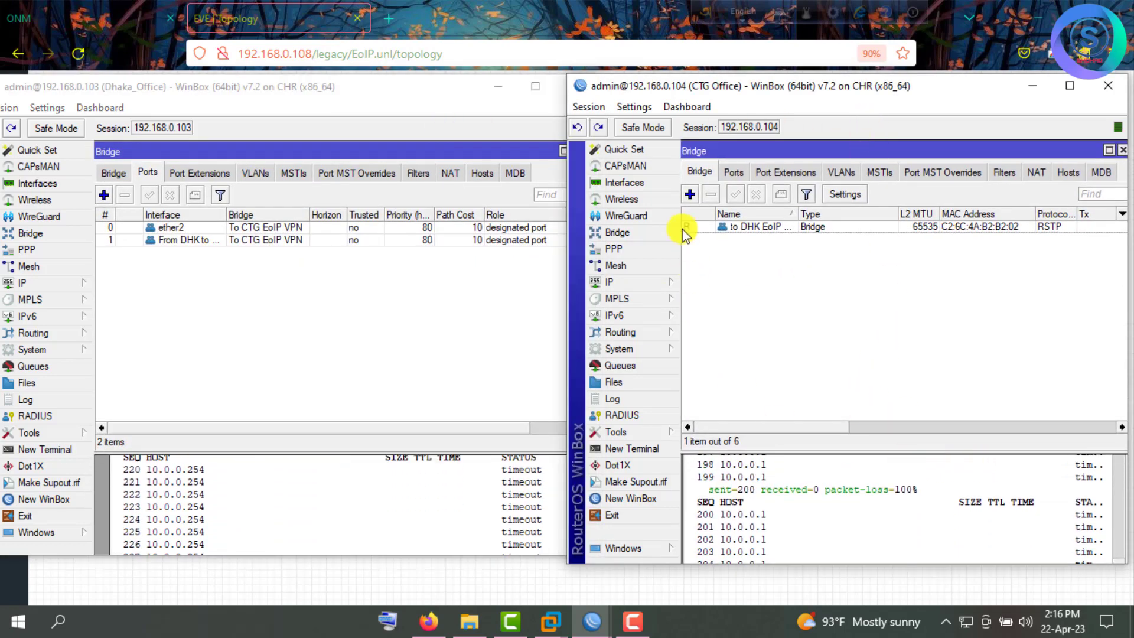
pyautogui.click(735, 172)
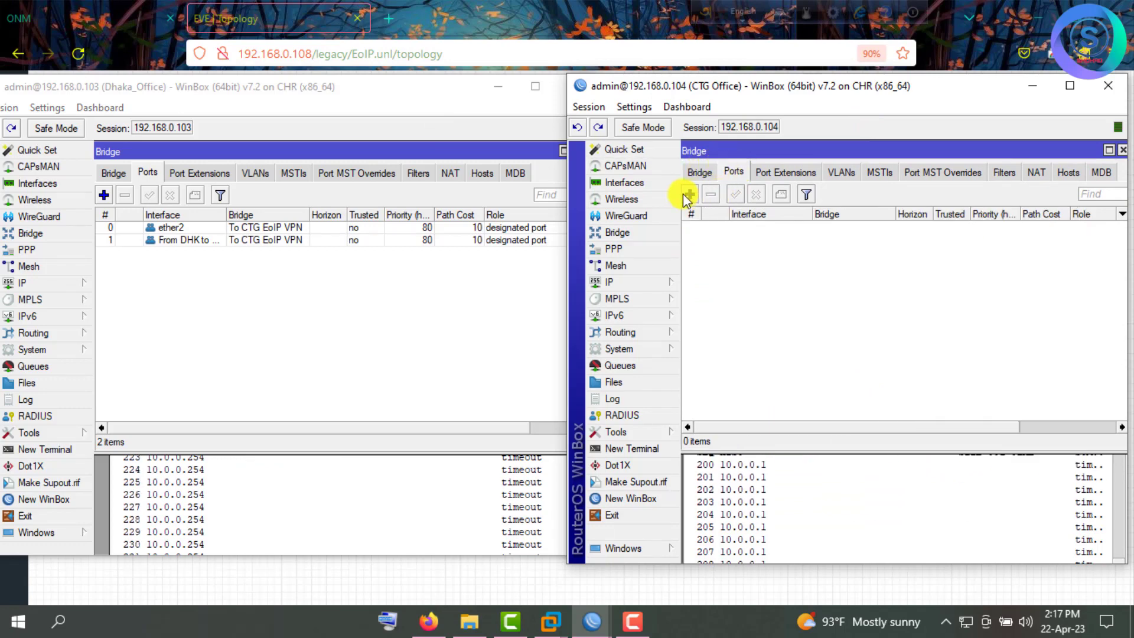
pyautogui.click(690, 194)
pyautogui.click(857, 254)
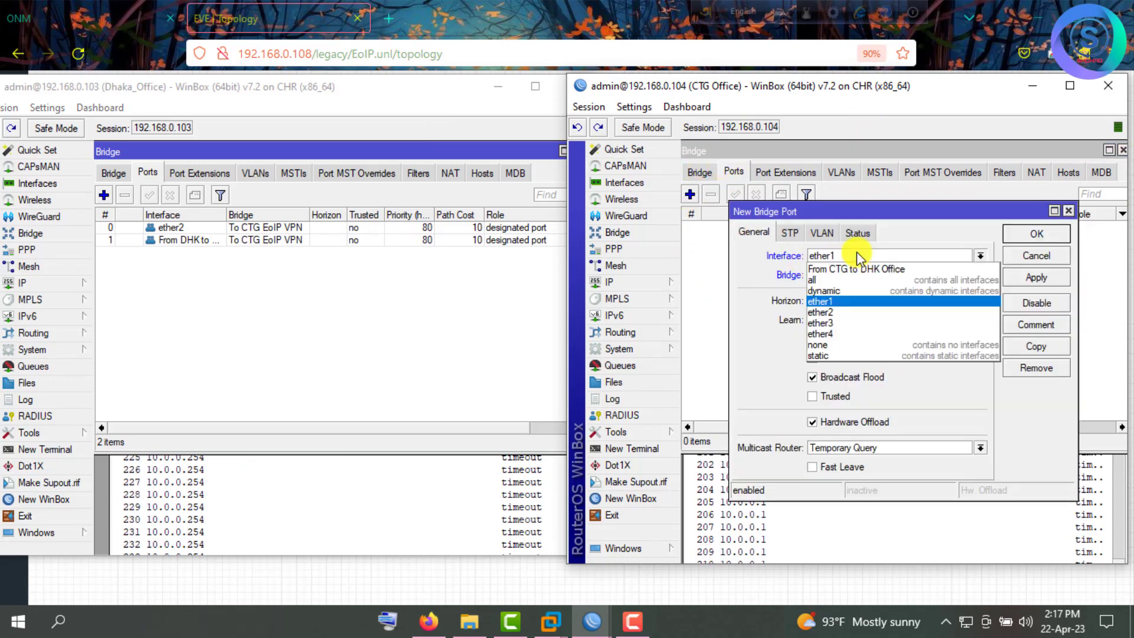
pyautogui.click(853, 312)
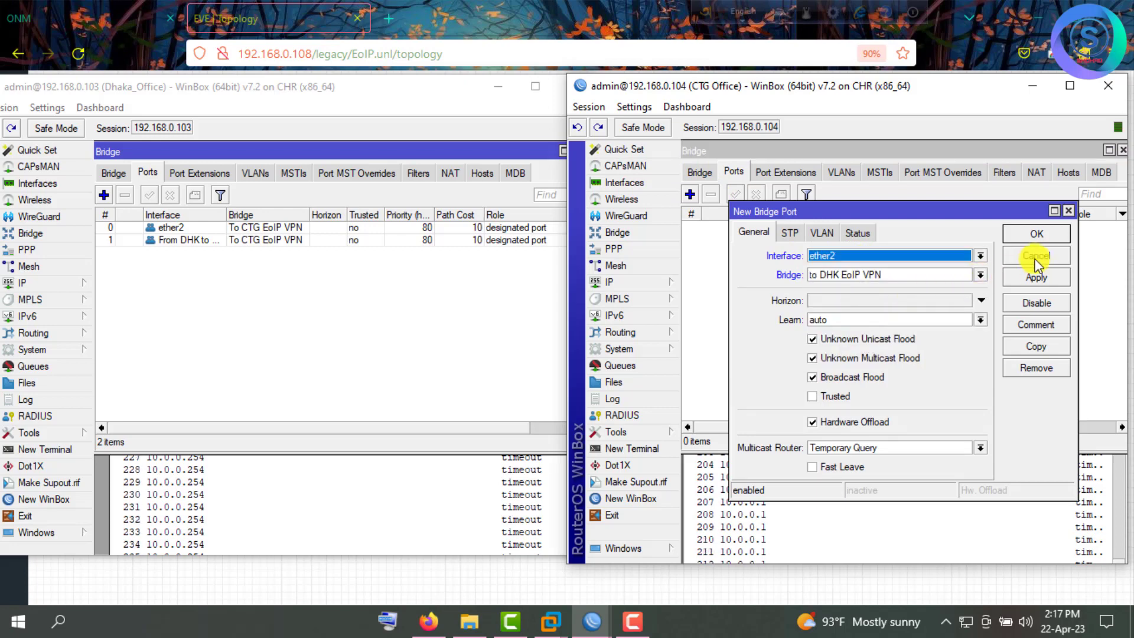
pyautogui.click(1039, 235)
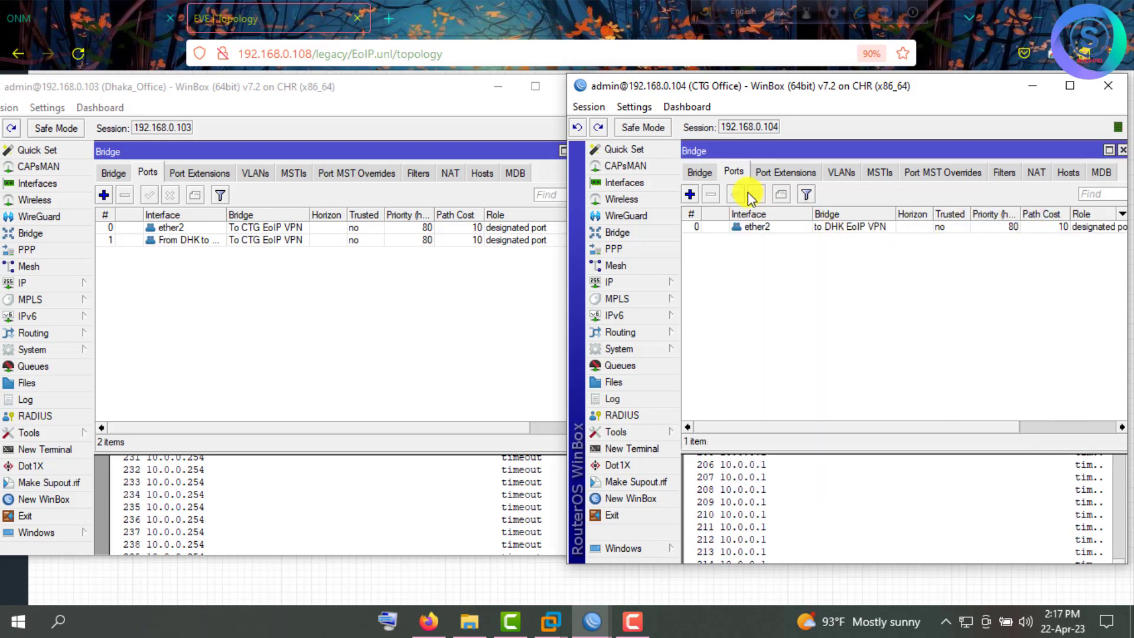
# Add the From CTG to DHK Office tunnel as a second port on that bridge.
pyautogui.click(690, 194)
pyautogui.click(844, 257)
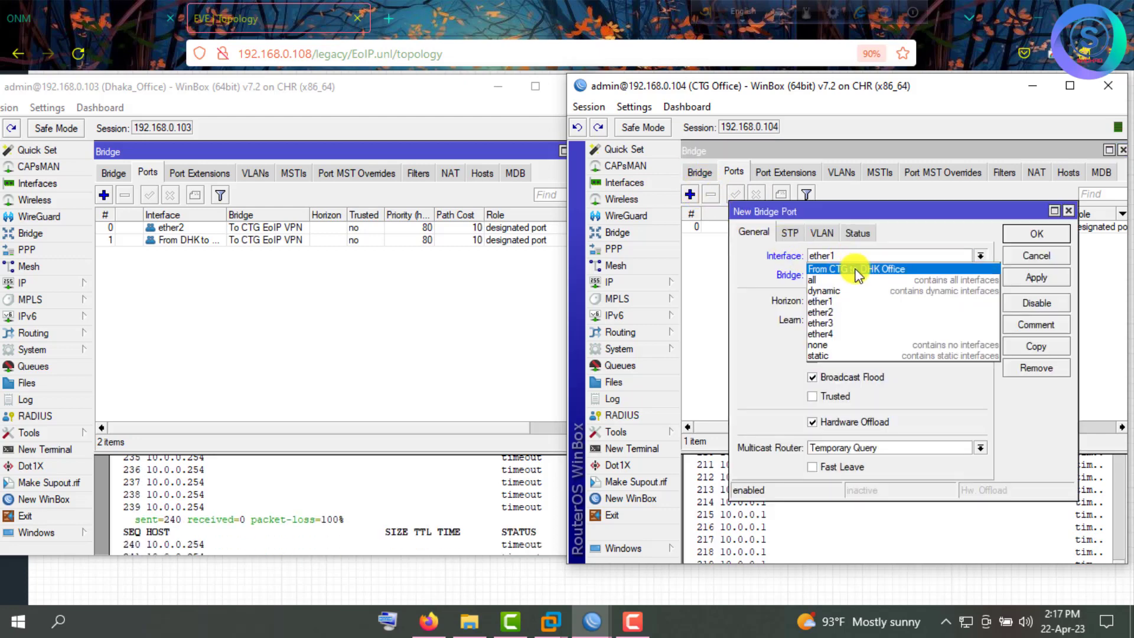
pyautogui.click(857, 270)
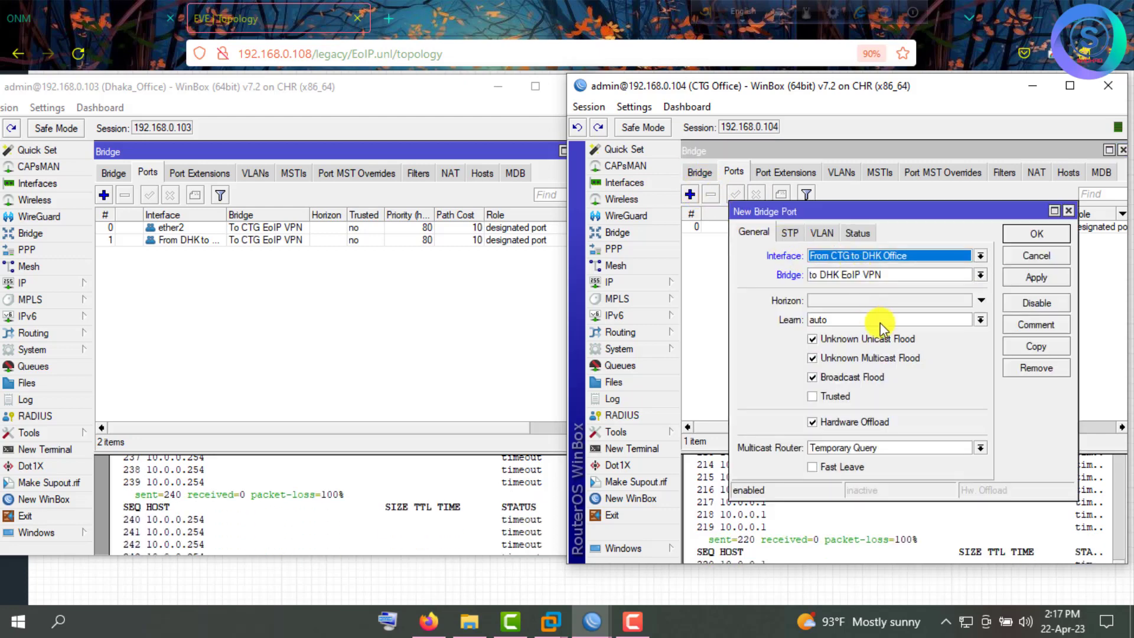
pyautogui.click(1029, 281)
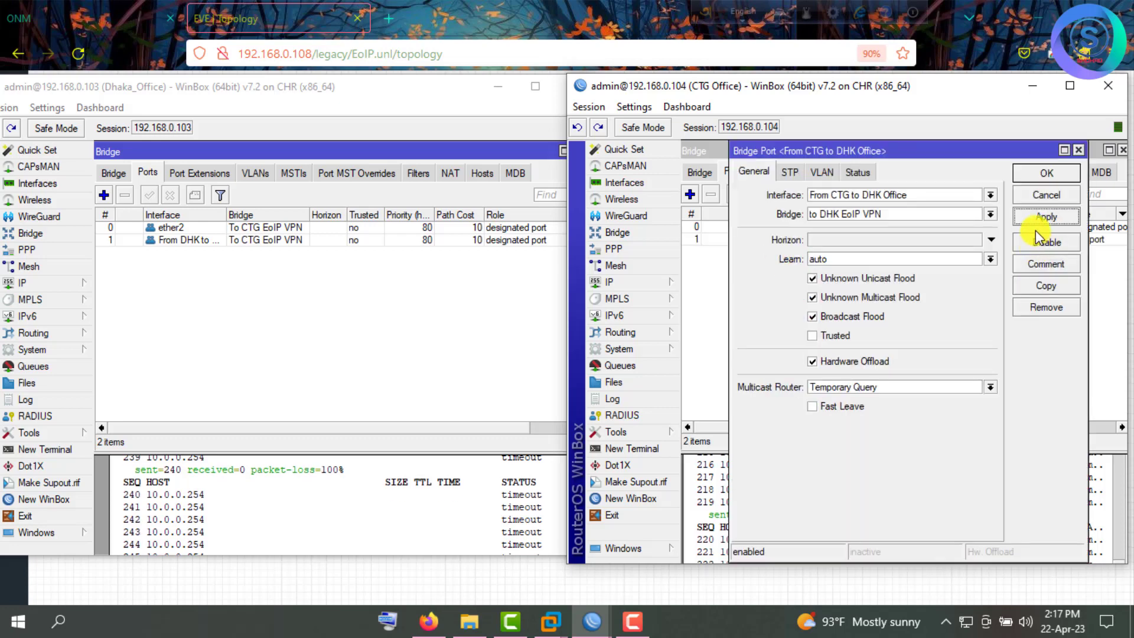
pyautogui.click(1034, 174)
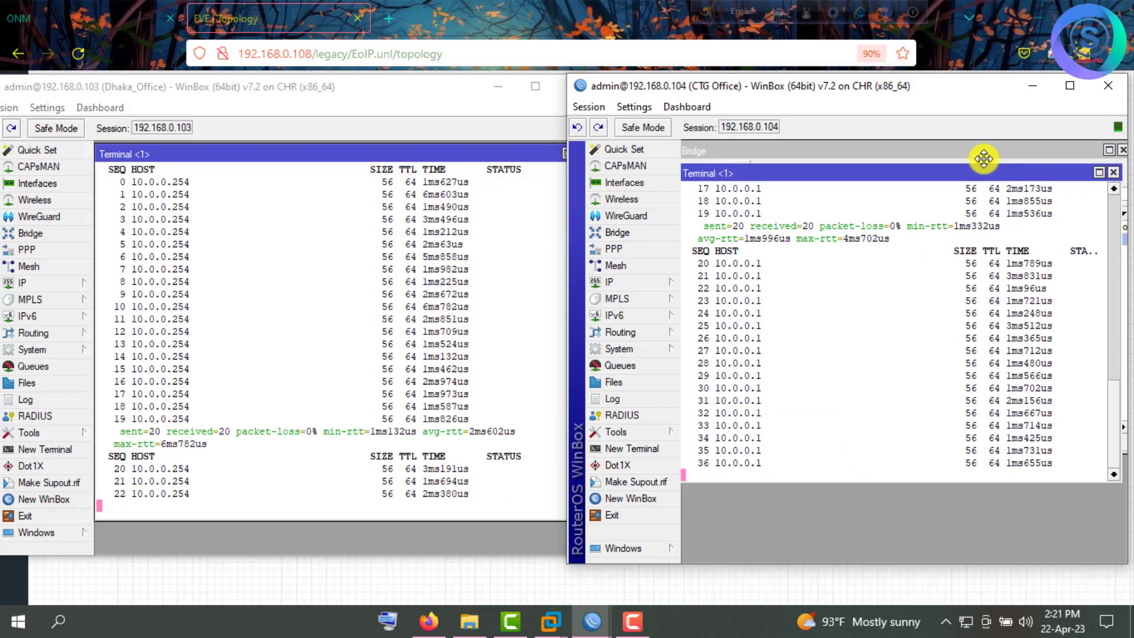